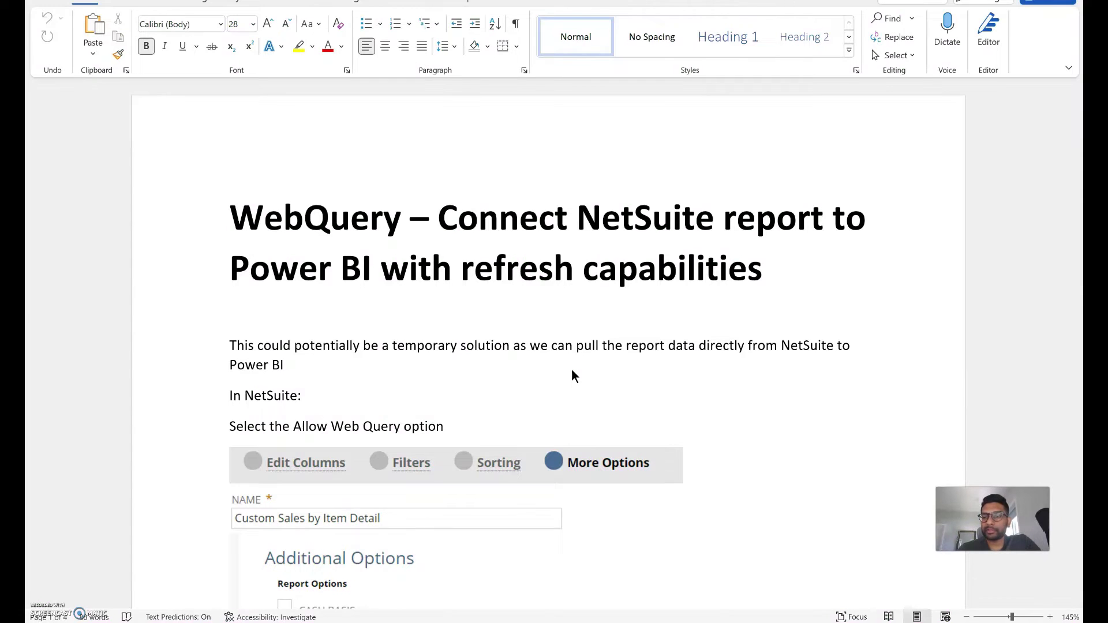
Review the Allow Web Query instructions in the Word WebQuery setup guide.
left_click(514, 389)
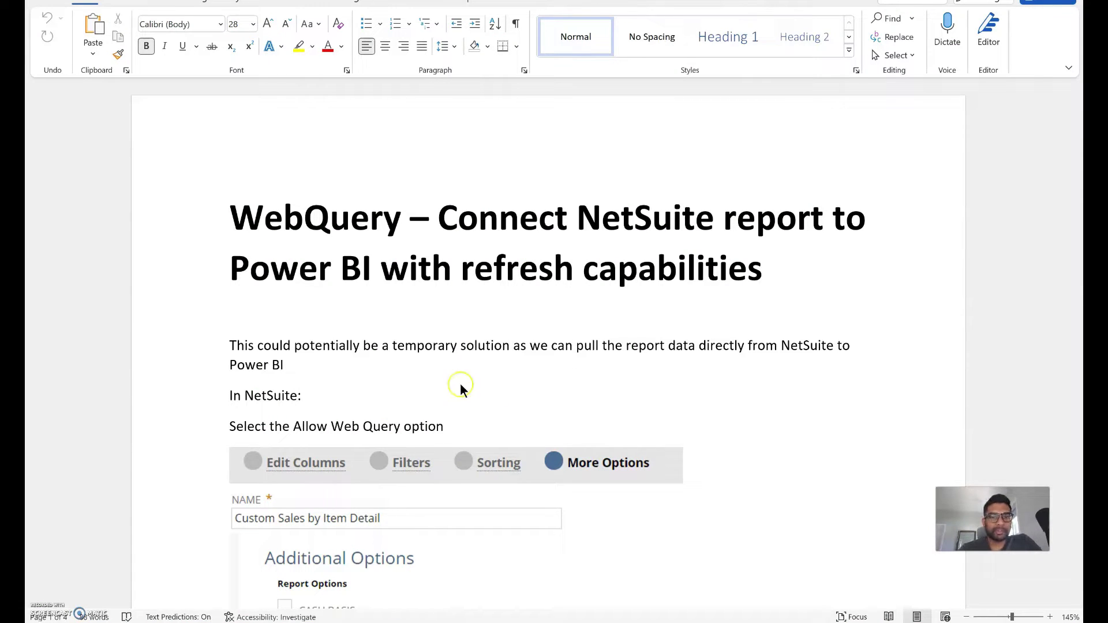
left_click(549, 409)
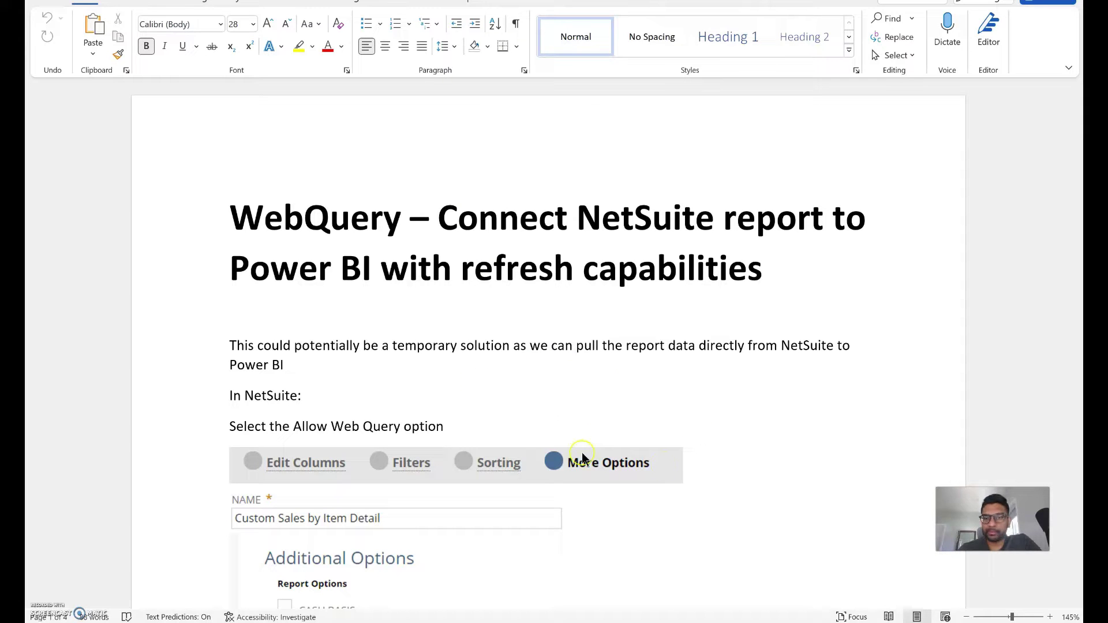
Switch to NetSuite and open the saved Project Profitability Detail report via Reports > Saved Reports.
key("alt+Tab")
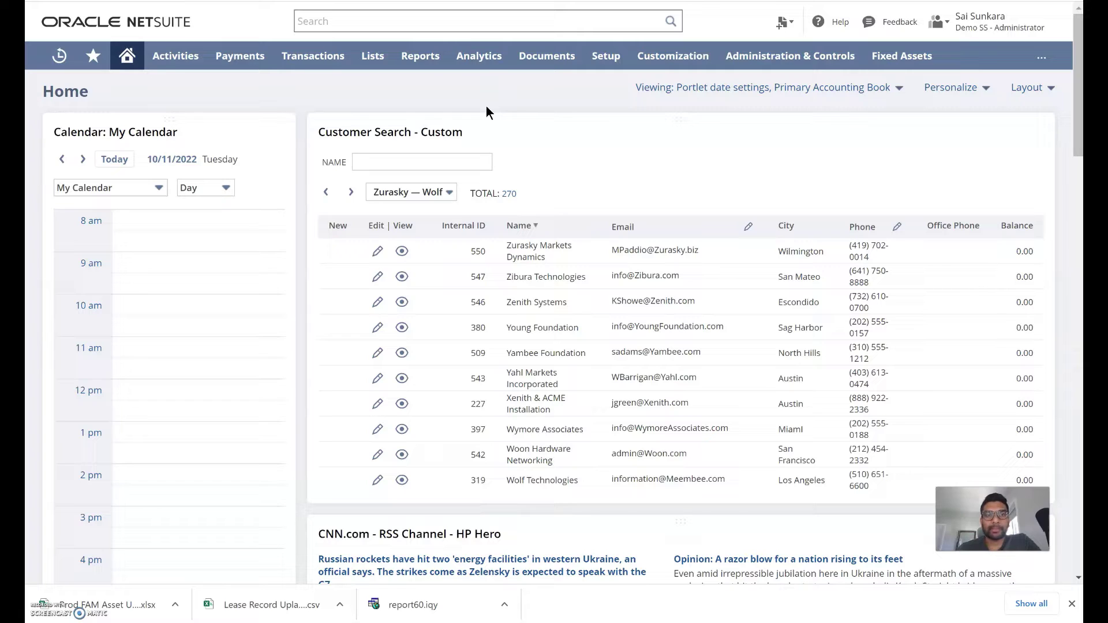
left_click(468, 114)
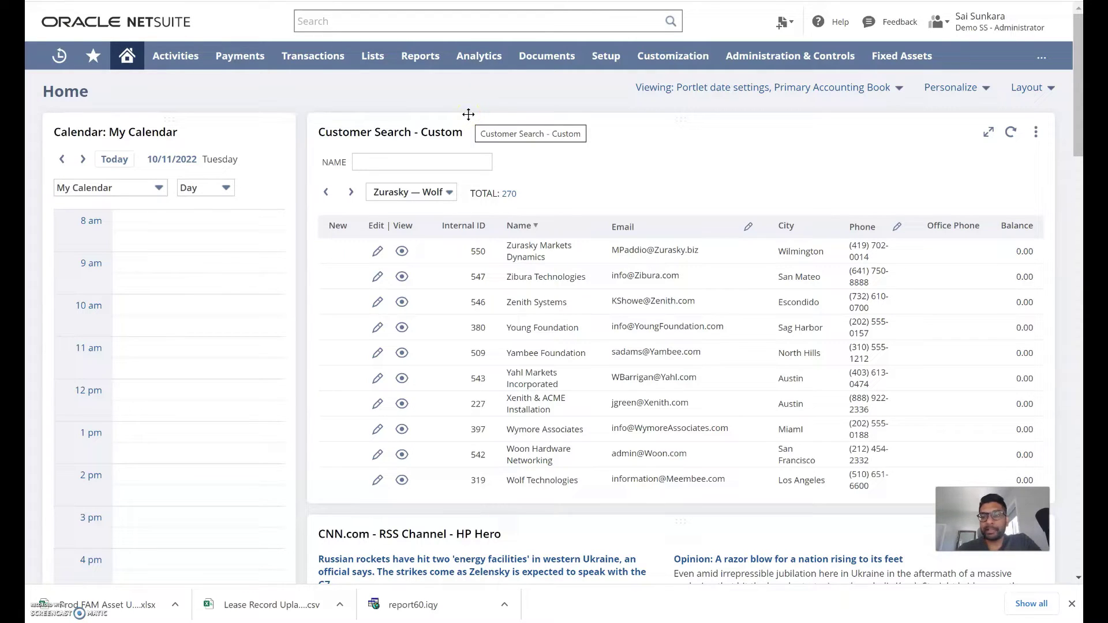
left_click(440, 110)
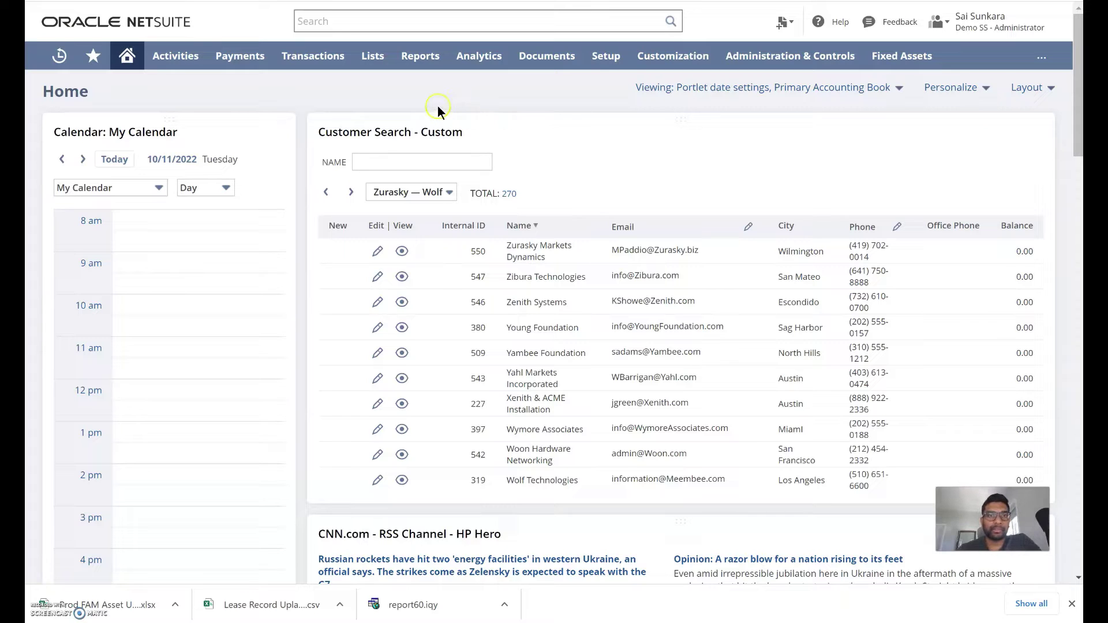
mouse_move(432, 61)
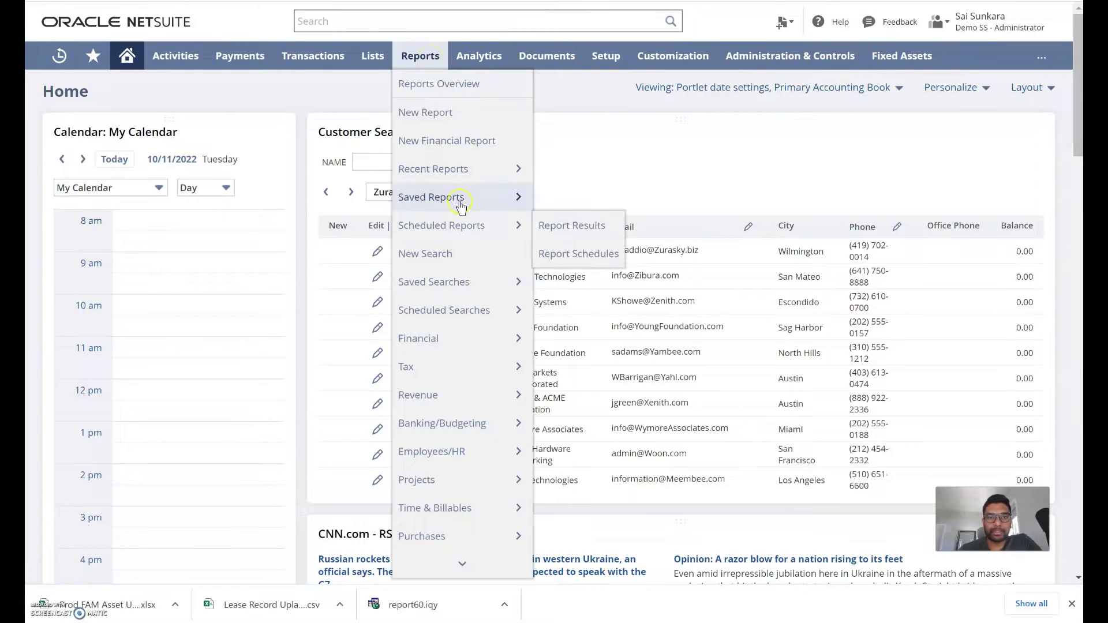
mouse_move(453, 197)
mouse_move(643, 453)
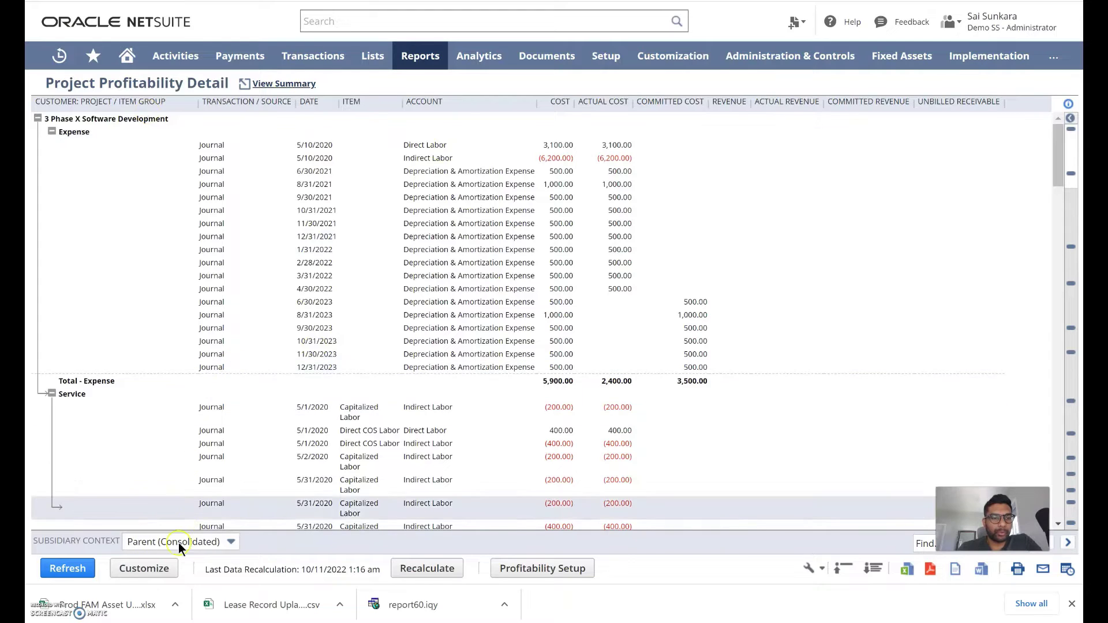
Tick Allow Web Query under More Options in the report's customization settings.
left_click(150, 570)
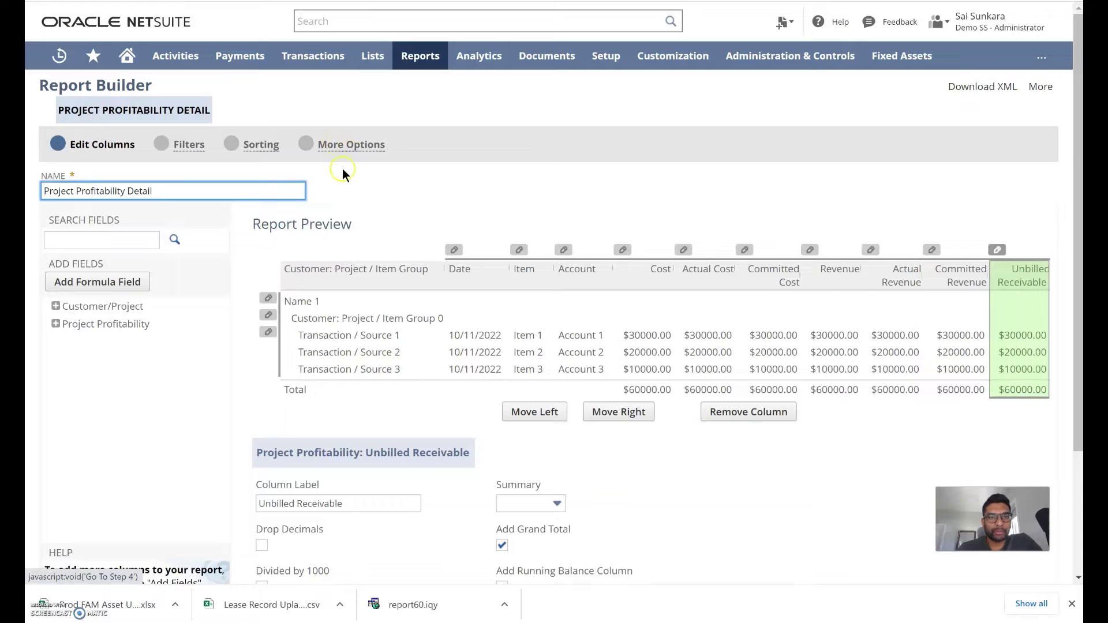
left_click(338, 146)
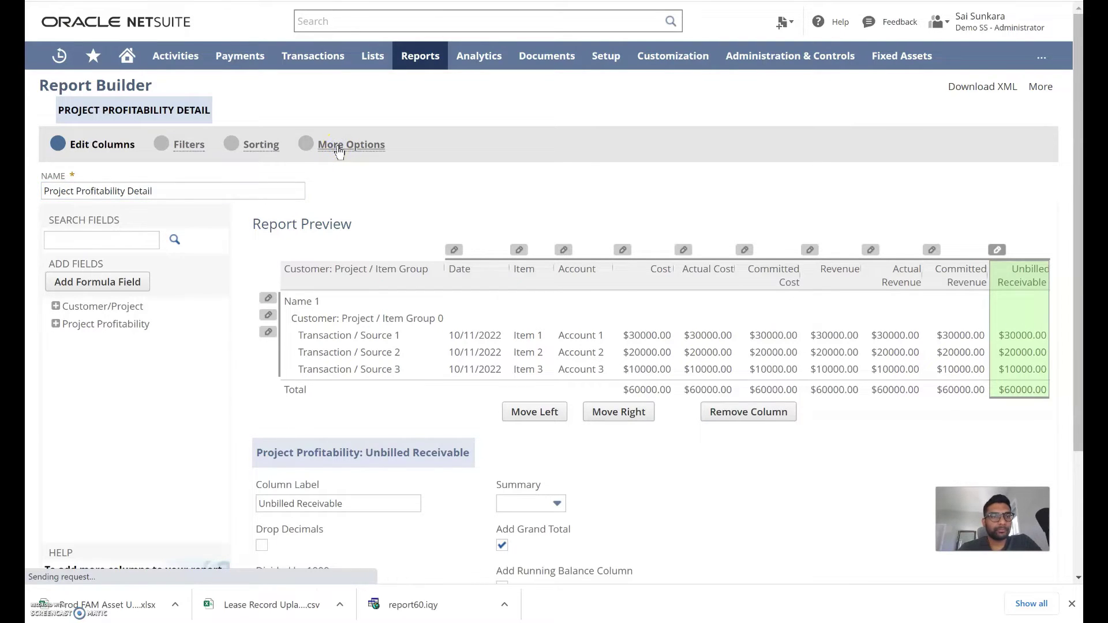
left_click(85, 283)
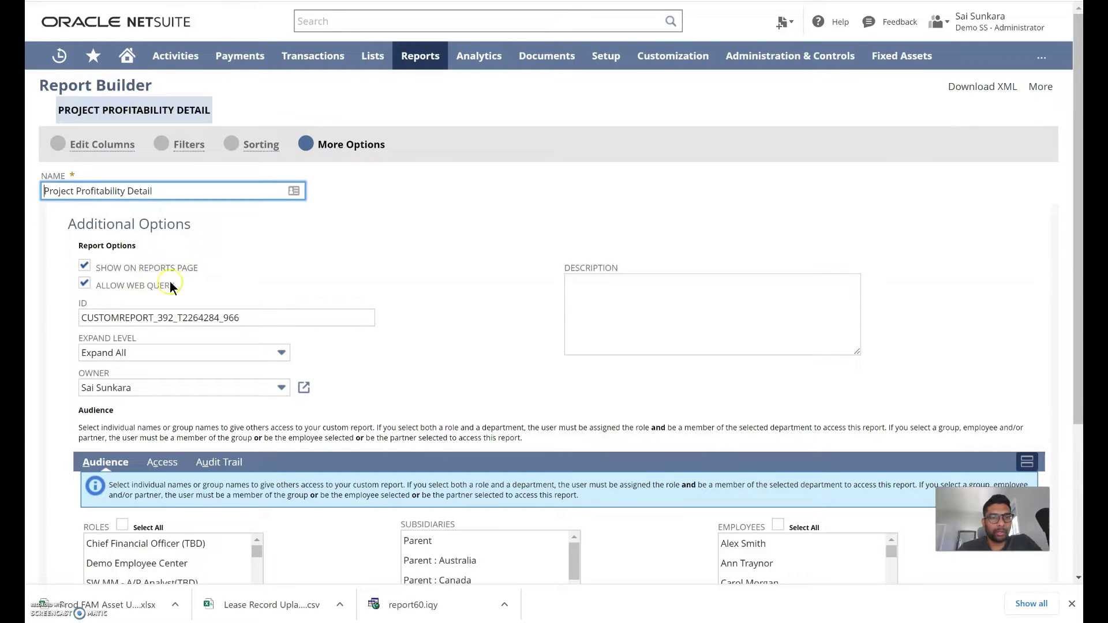
scroll(294, 290, "down", 1)
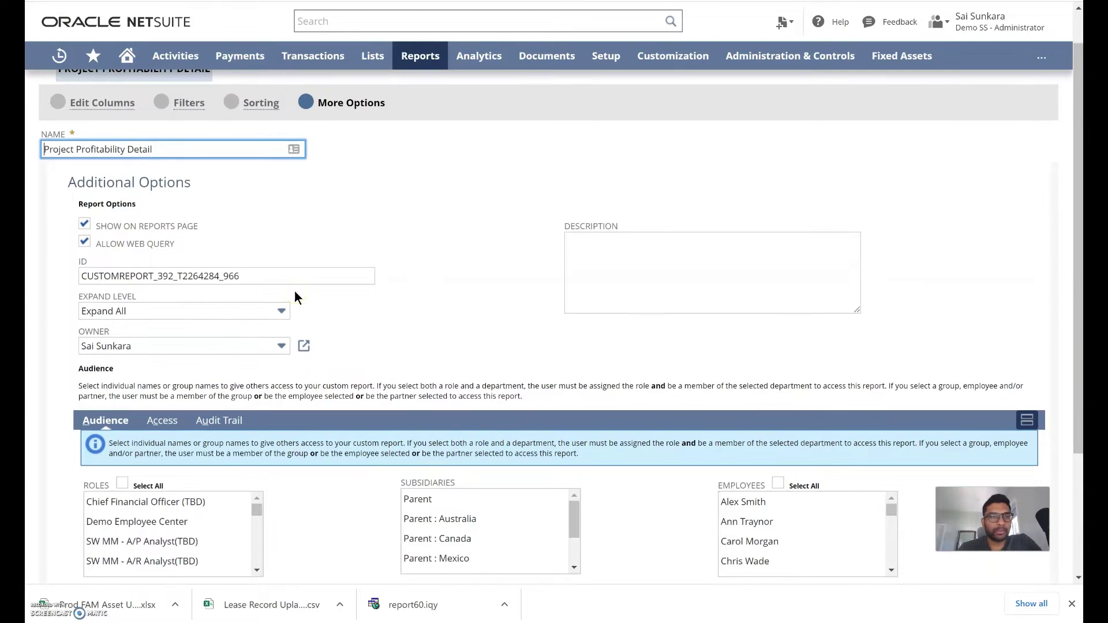
scroll(296, 297, "up", 1)
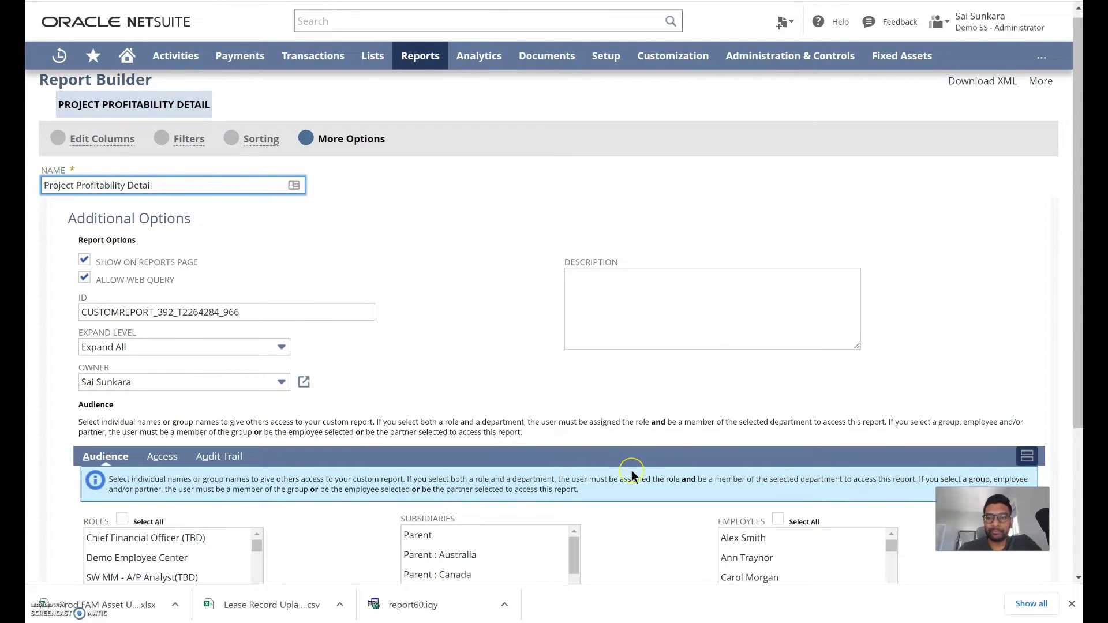
scroll(632, 470, "down", 3)
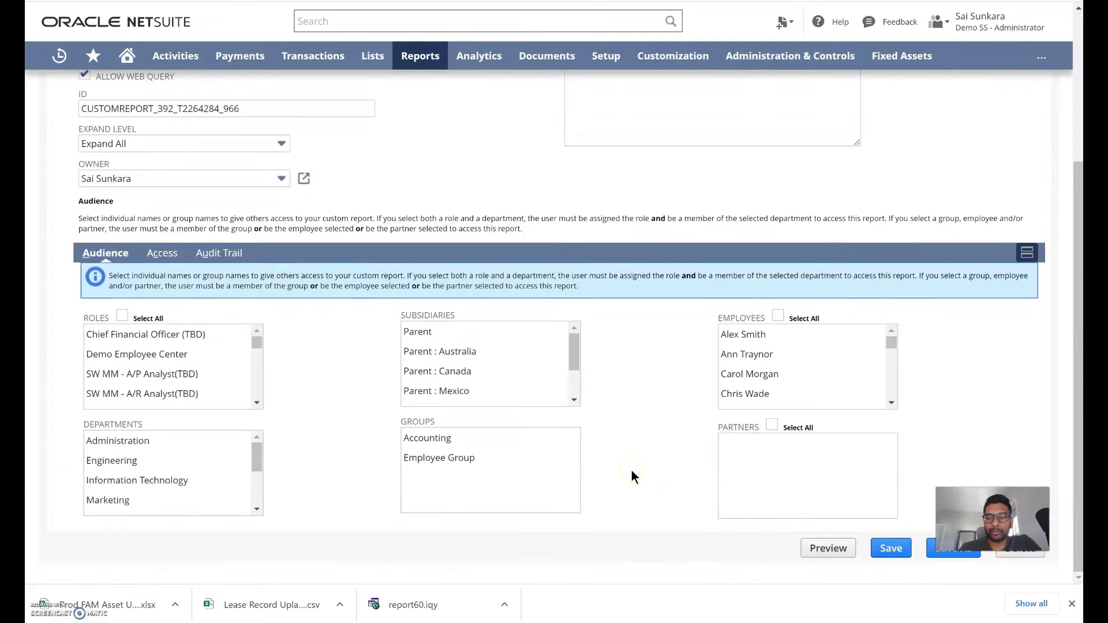
Save the customized report over the existing one, then export and open report395.iqy.
left_click(891, 549)
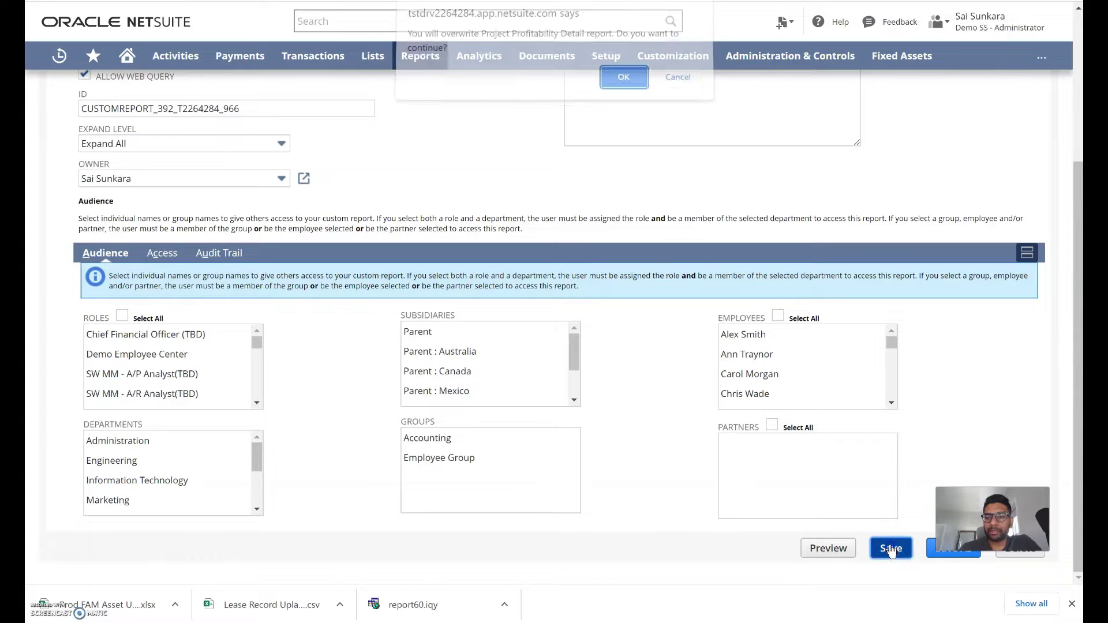
left_click(619, 84)
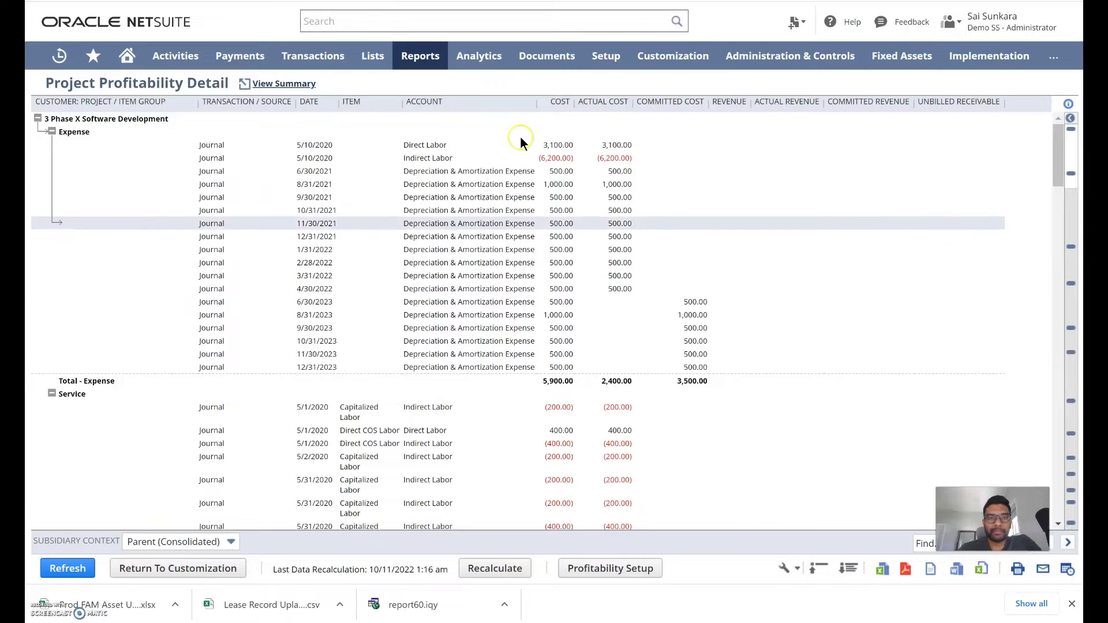
left_click(981, 572)
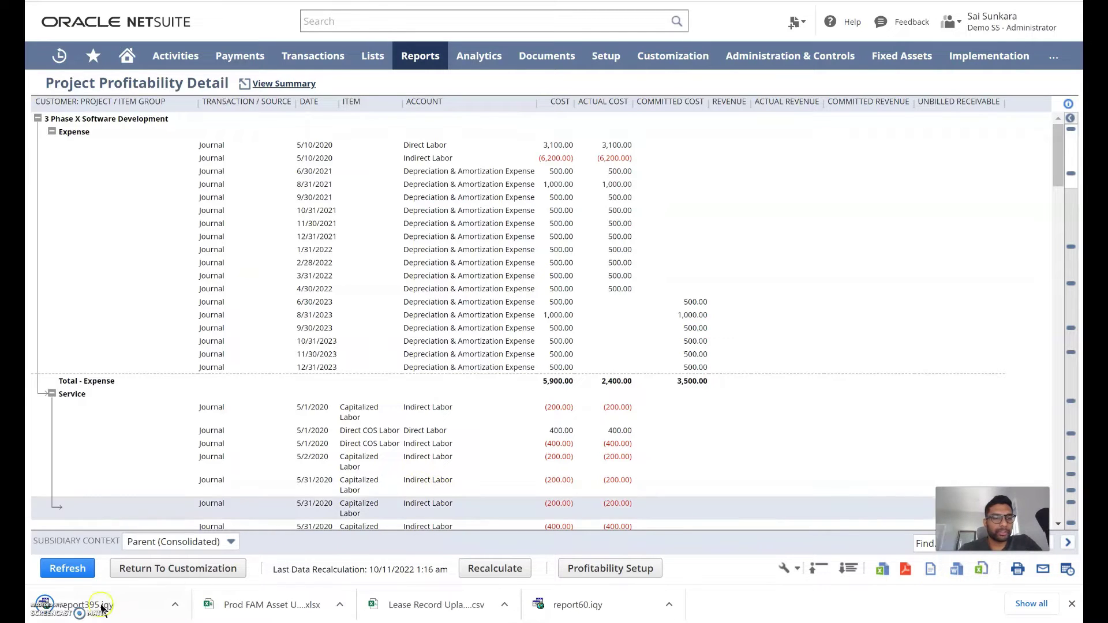
left_click(118, 606)
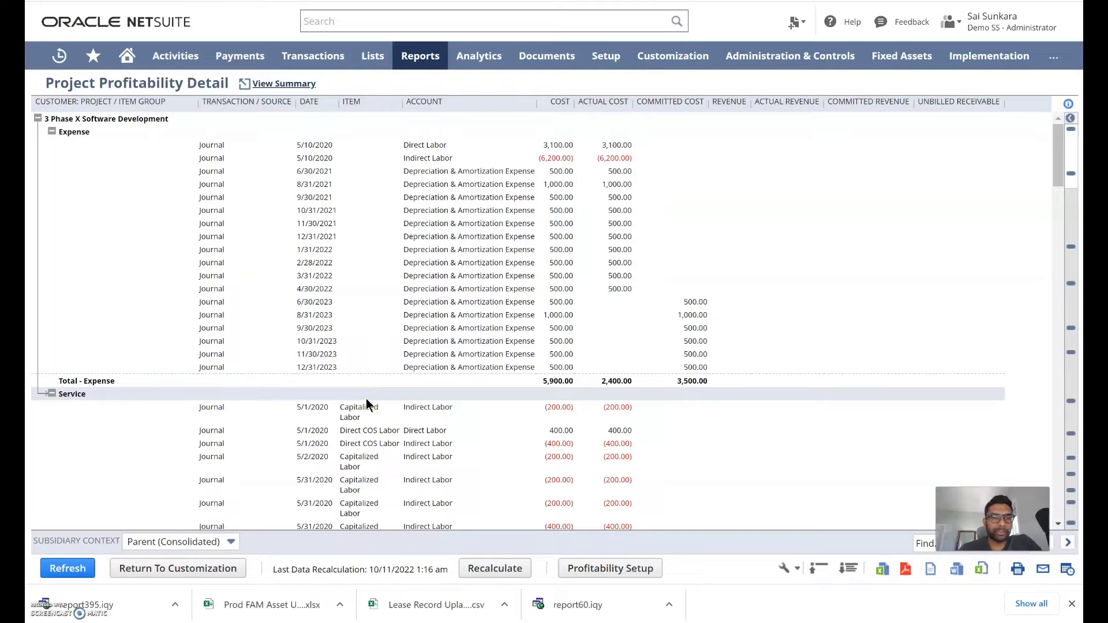
left_click(259, 479)
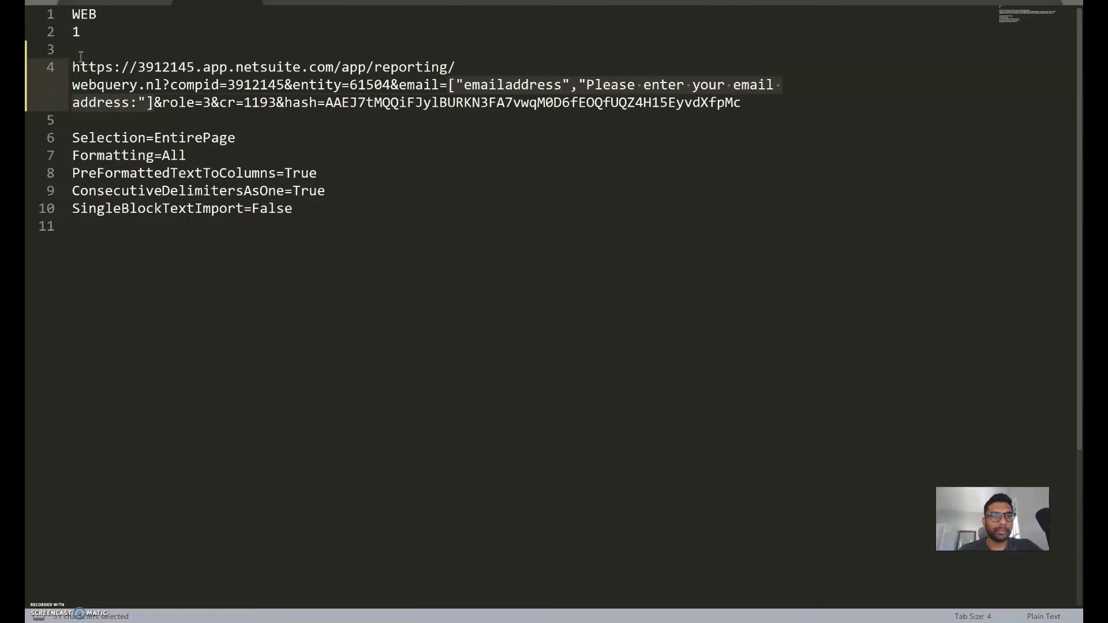
Replace the URL's e-mail placeholder with the account e-mail address and copy the full web query URL.
left_click(74, 65)
left_click_drag(74, 64, 708, 115)
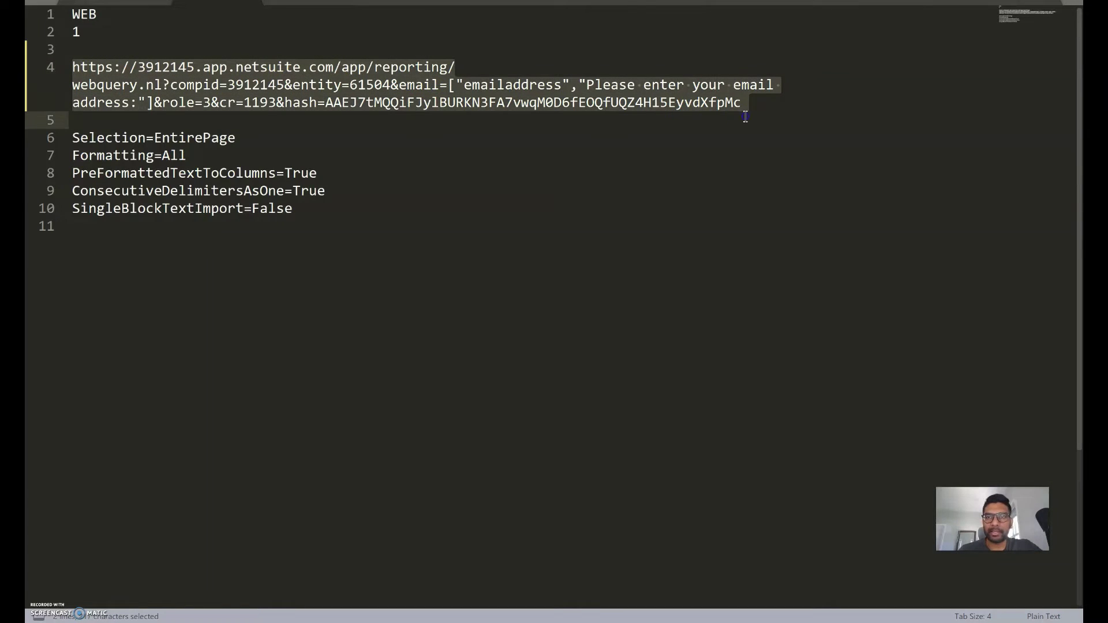
left_click(450, 86)
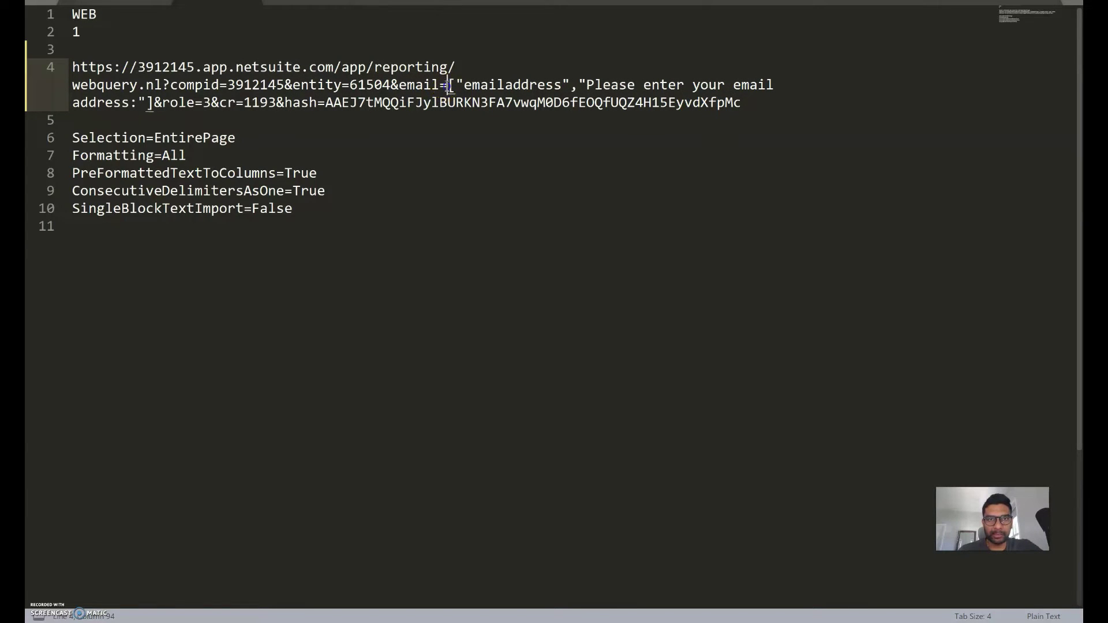
left_click_drag(449, 87, 156, 107)
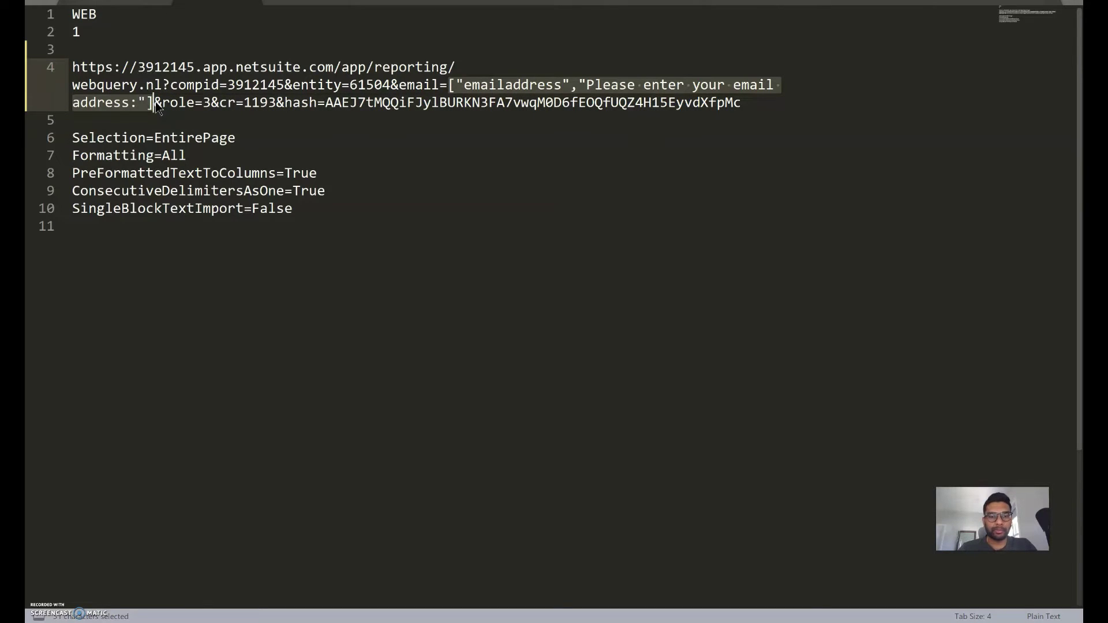
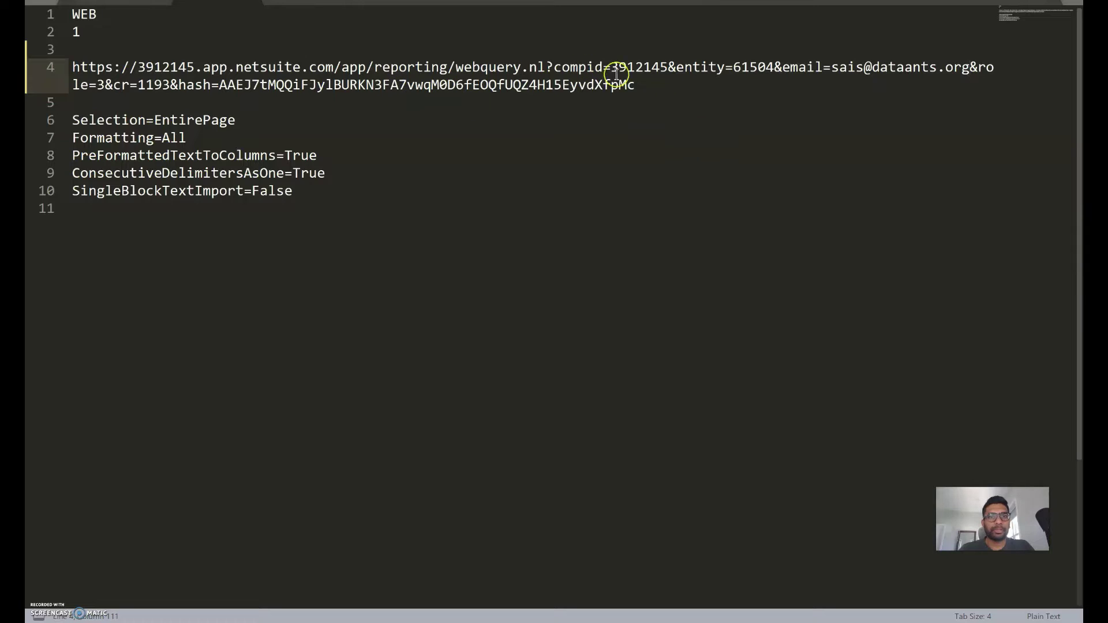
left_click_drag(663, 85, 73, 67)
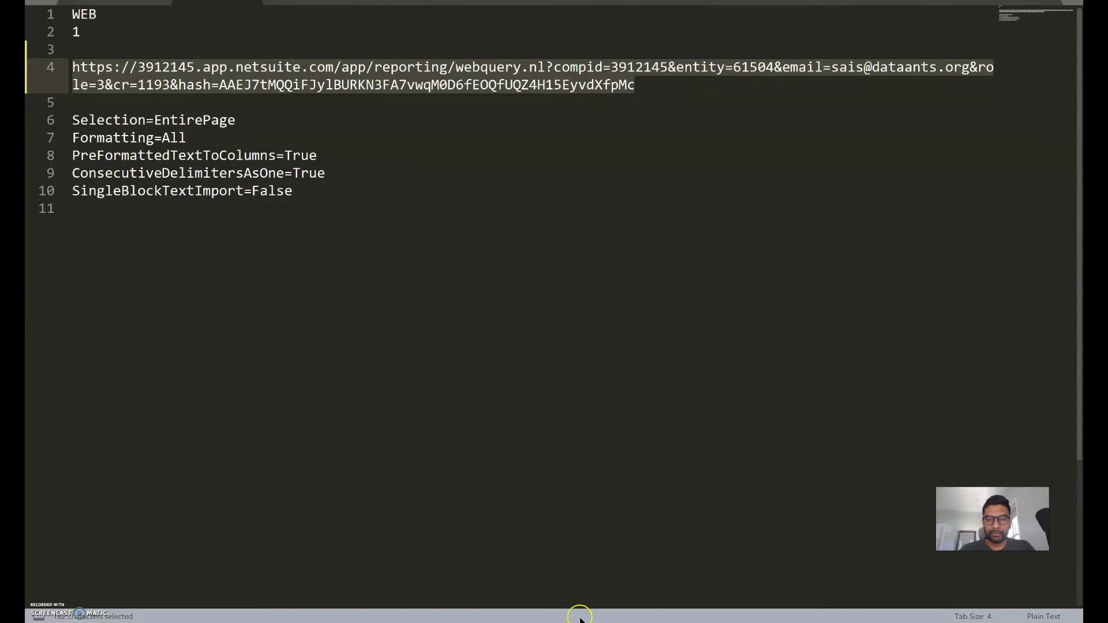
key("alt+Tab")
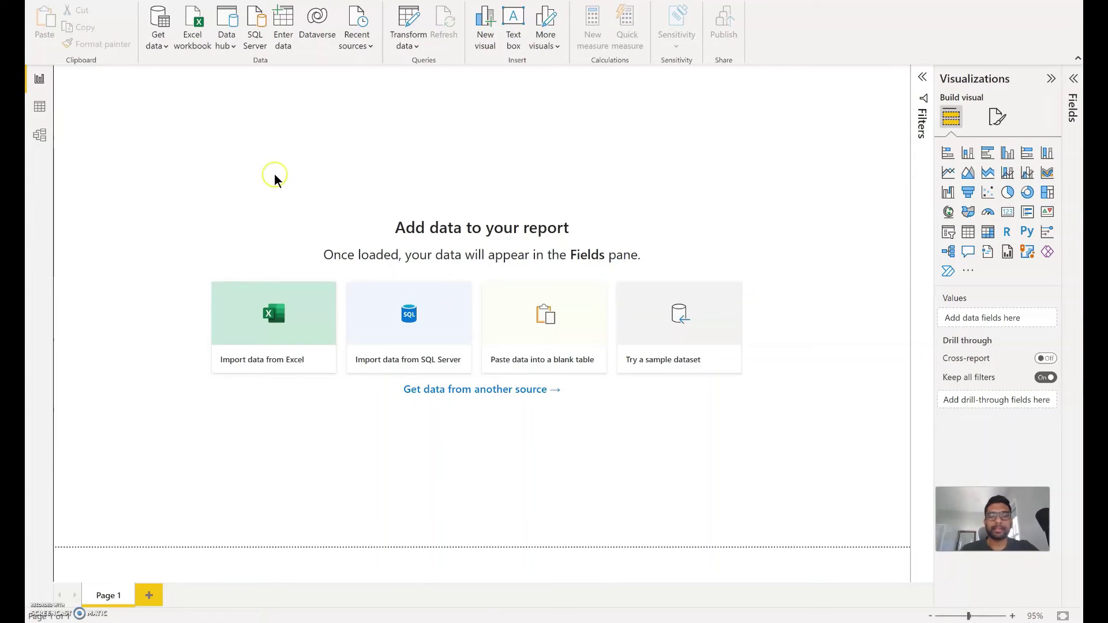
Create a Get Data > Web source in Power BI using the pasted NetSuite web query URL.
left_click(156, 46)
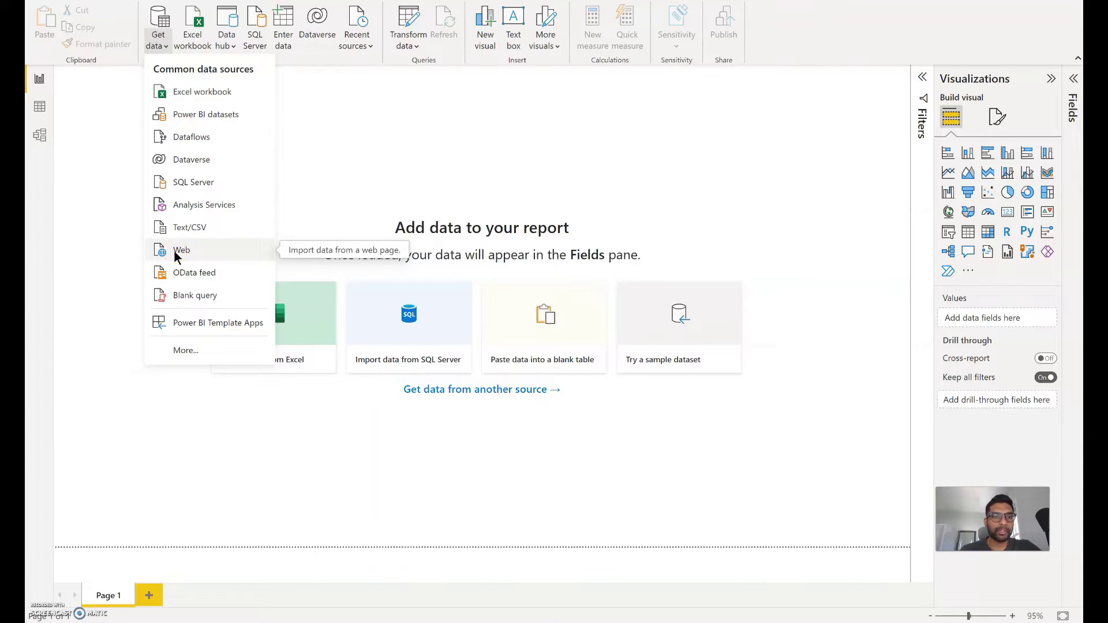
left_click(174, 250)
left_click(358, 174)
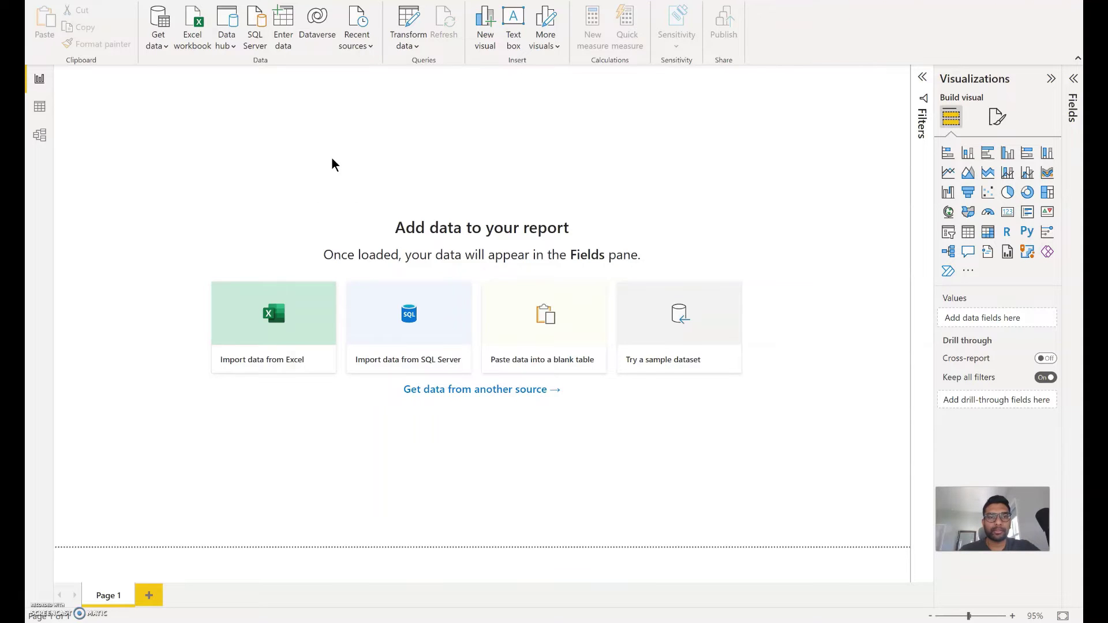
left_click(378, 292)
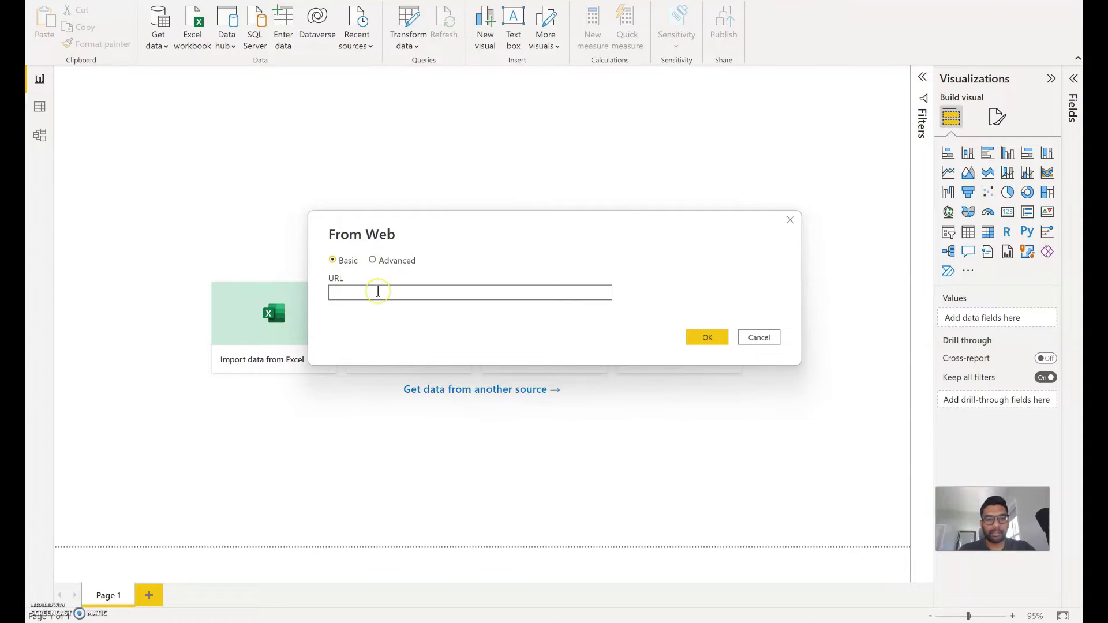
key("ctrl+v")
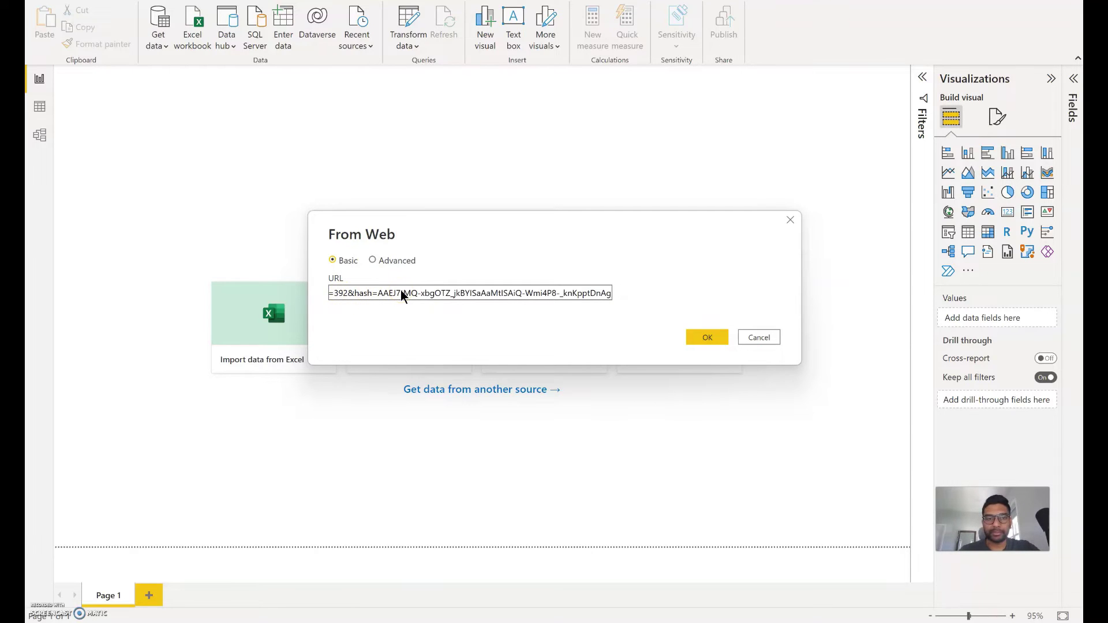
left_click(708, 337)
left_click(571, 350)
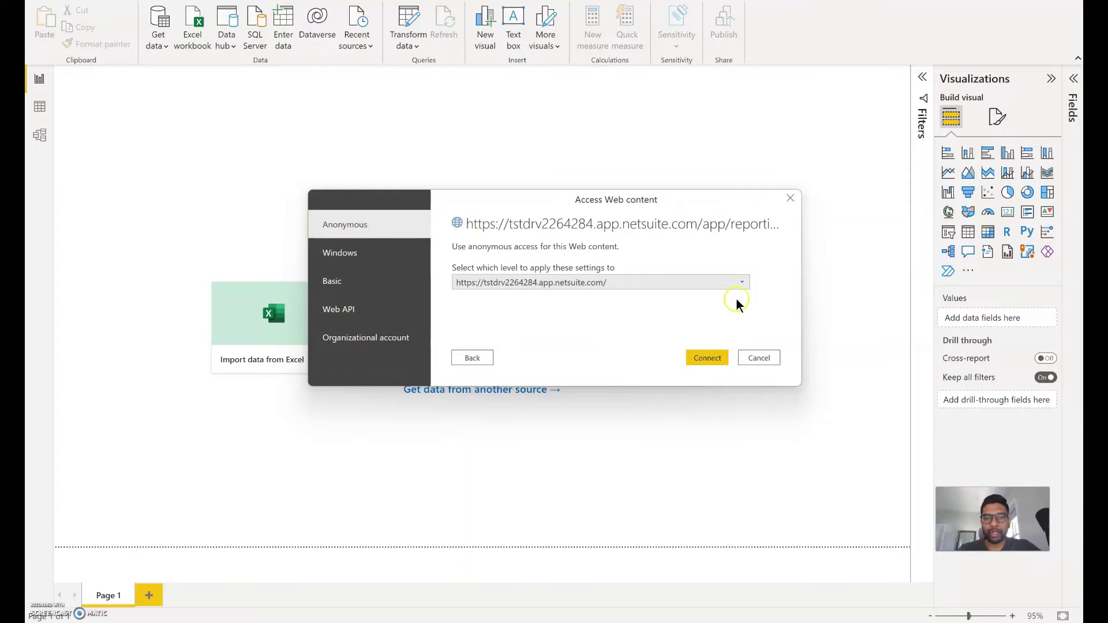
Connect to the NetSuite web content with Anonymous access and move the progress window aside.
left_click(700, 359)
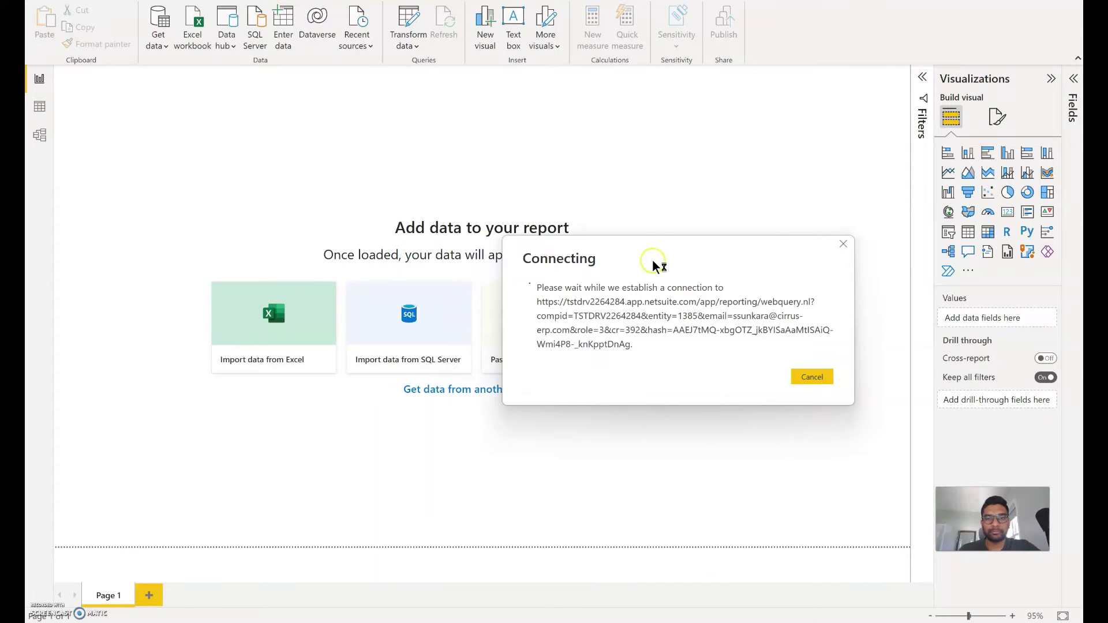
left_click_drag(663, 254, 485, 164)
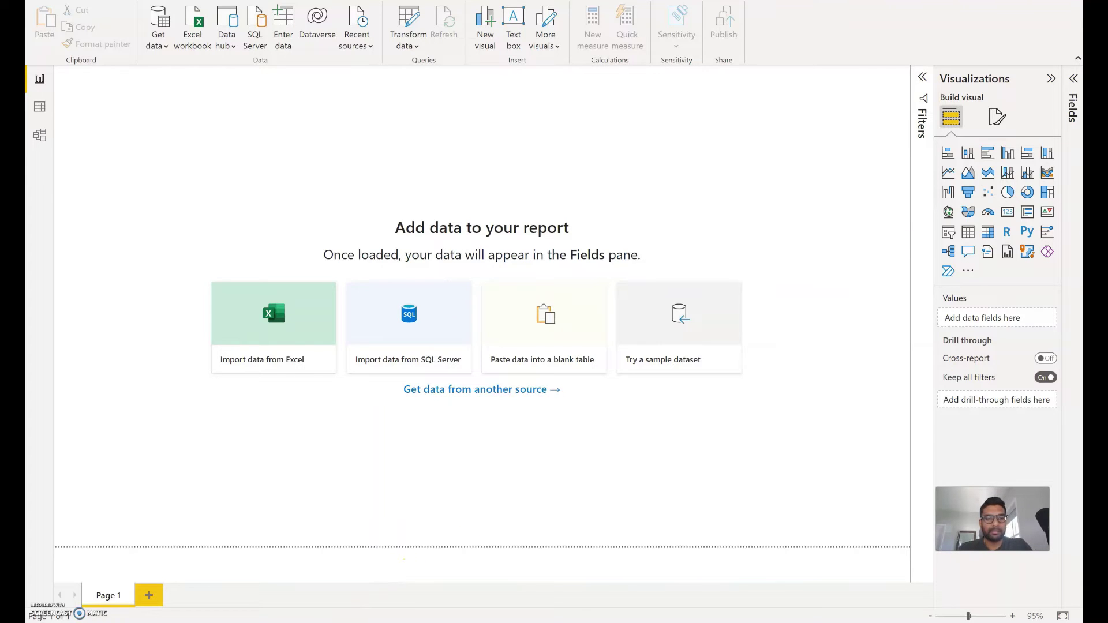
Launch Excel from the Start menu search and minimize its startup splash.
type("excel")
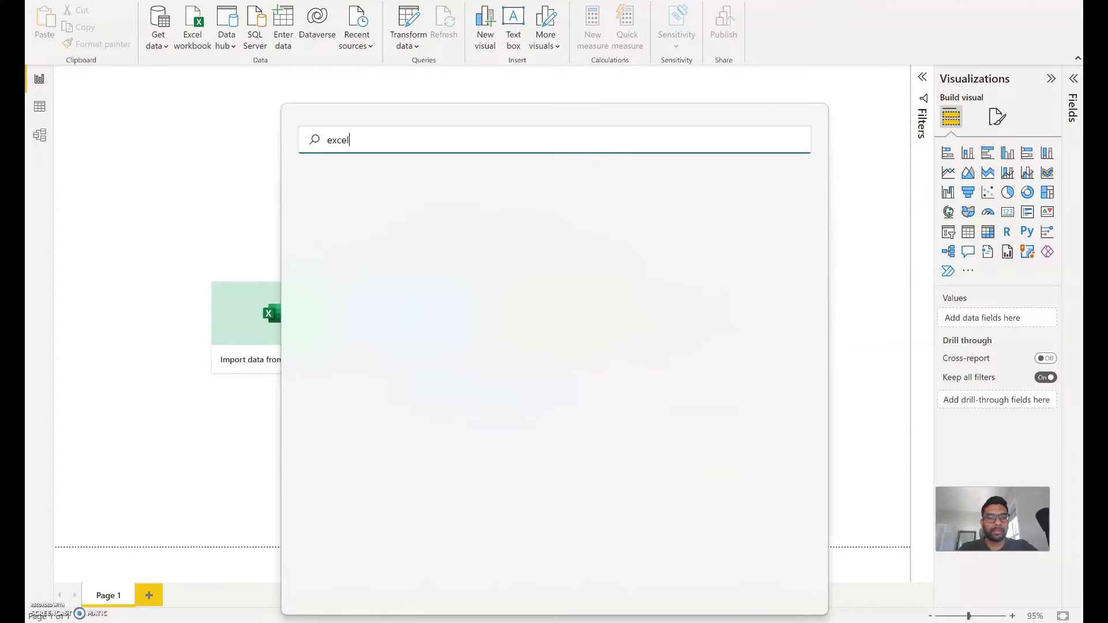
left_click(452, 252)
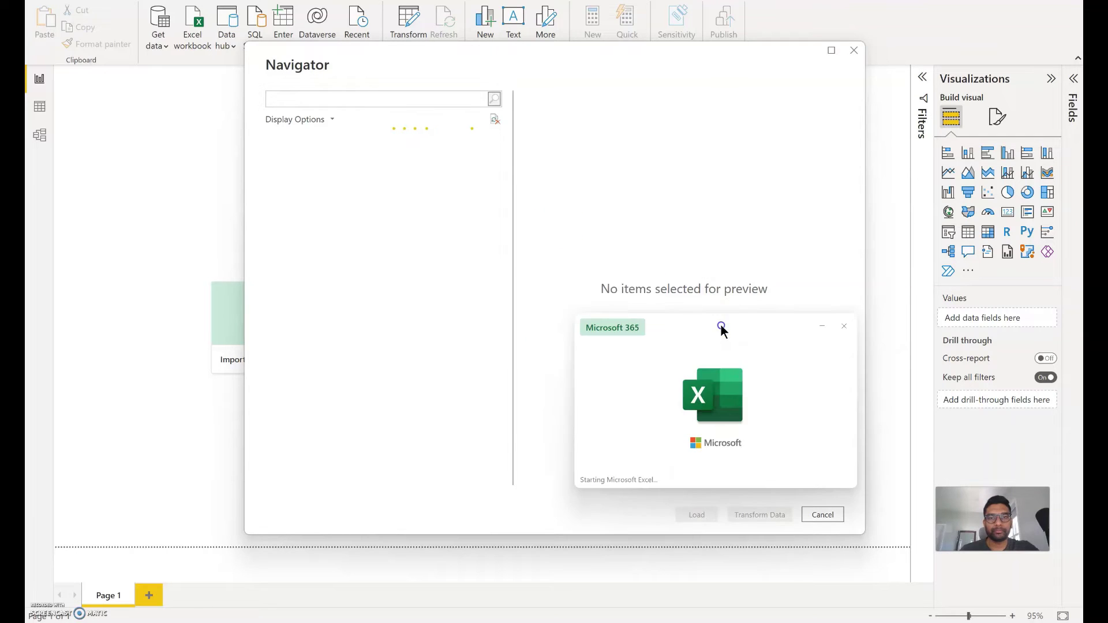
left_click_drag(728, 329, 797, 373)
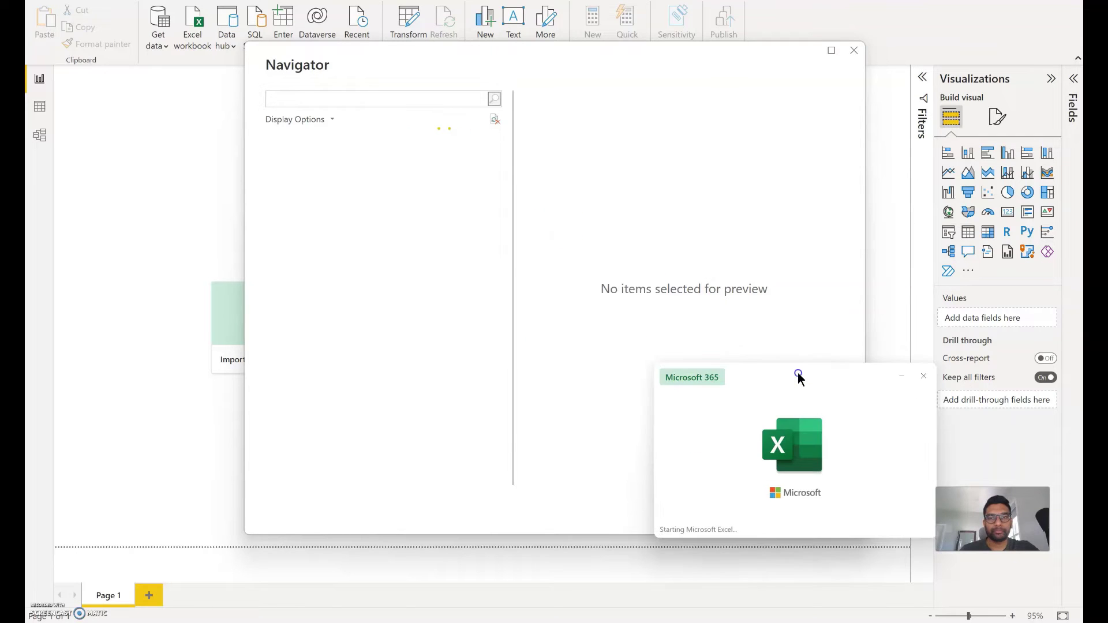
left_click(904, 376)
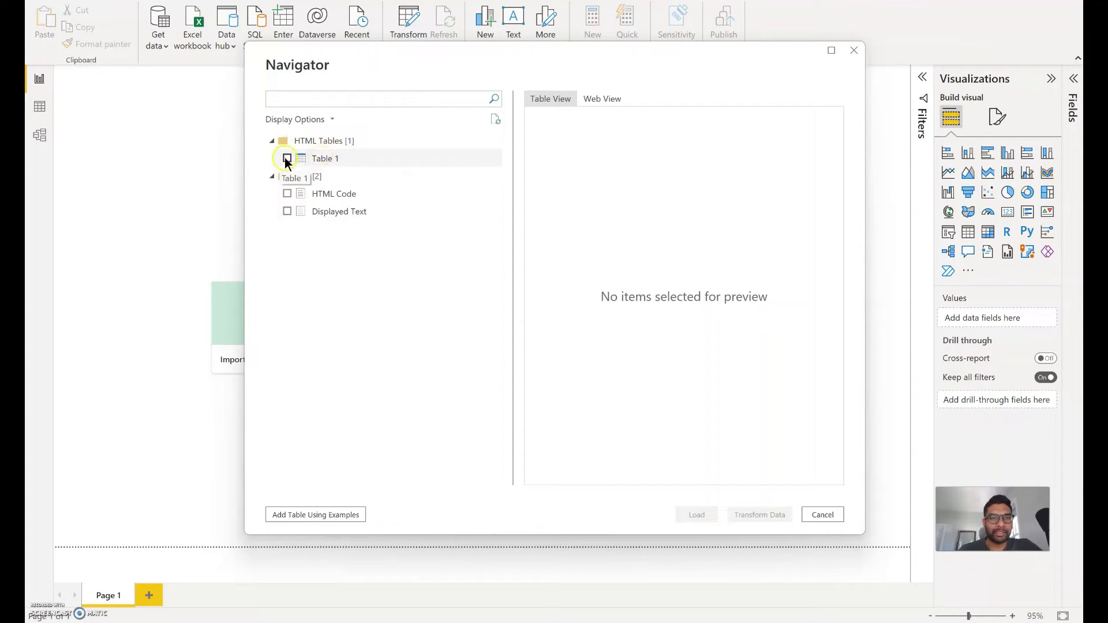
Tick Table 1 in the Navigator and scroll its preview to inspect columns through Cost.
left_click(287, 158)
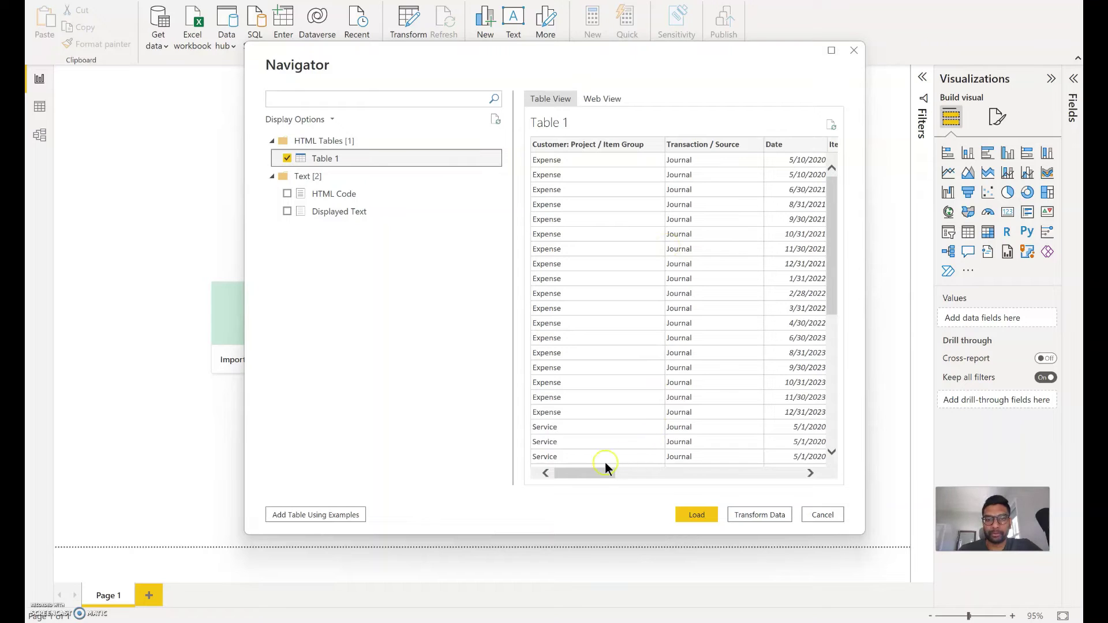
left_click_drag(596, 473, 696, 473)
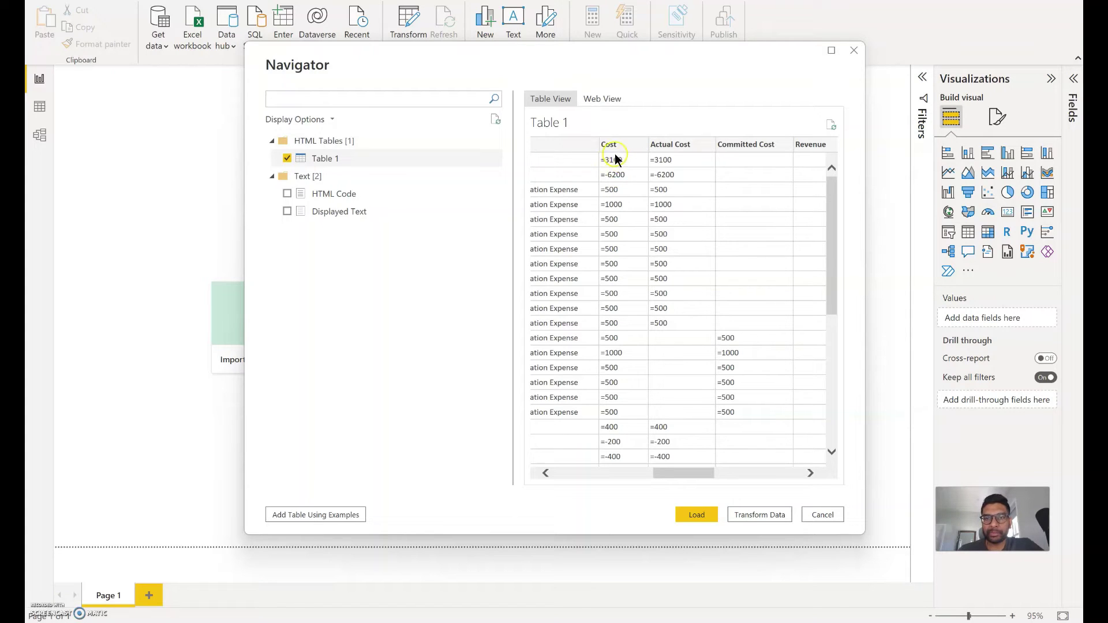
left_click(590, 166)
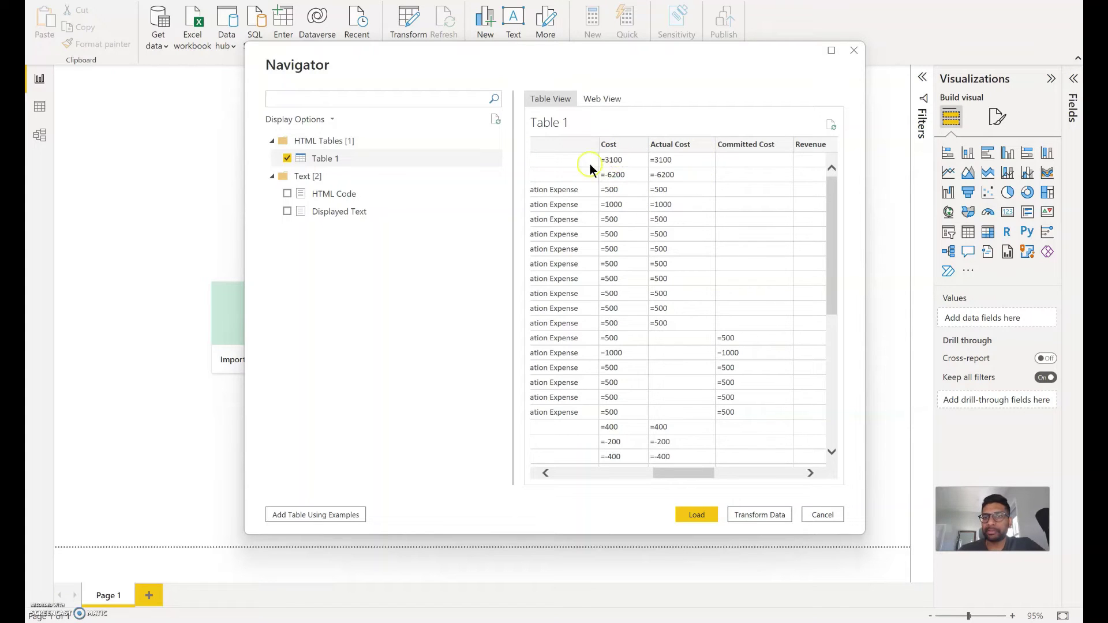
left_click(689, 153)
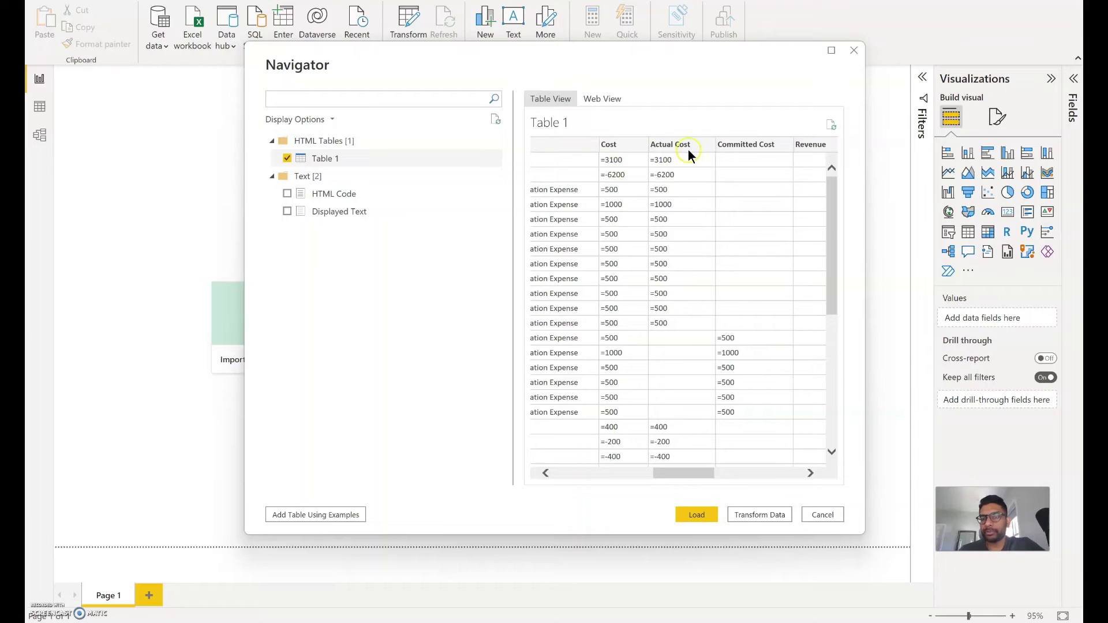
left_click(761, 517)
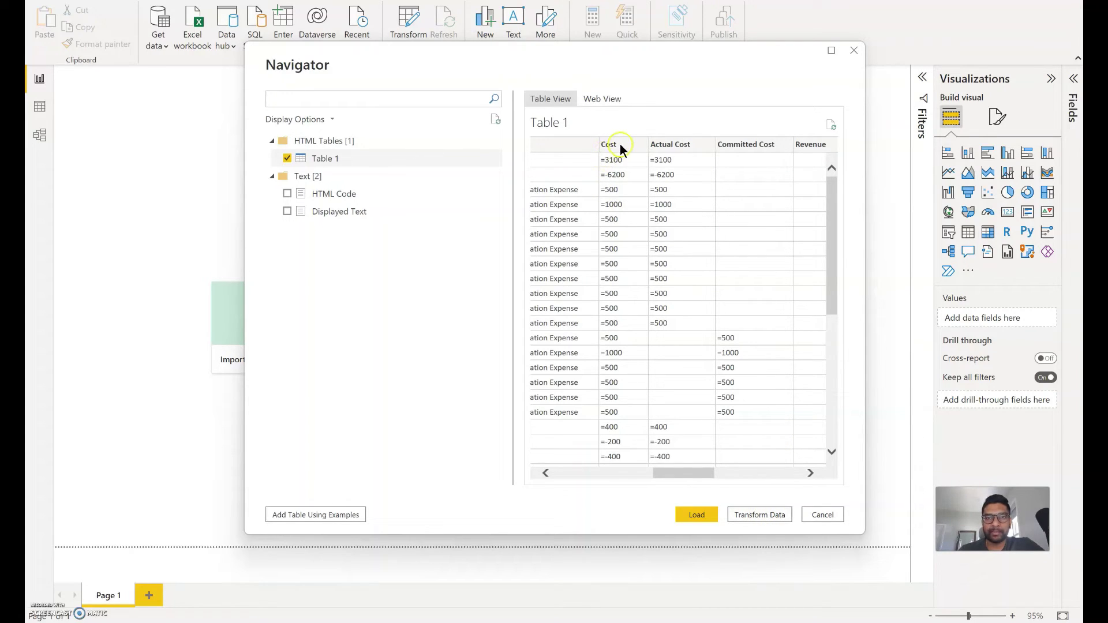
left_click(693, 473)
left_click_drag(693, 474, 589, 491)
left_click(614, 140)
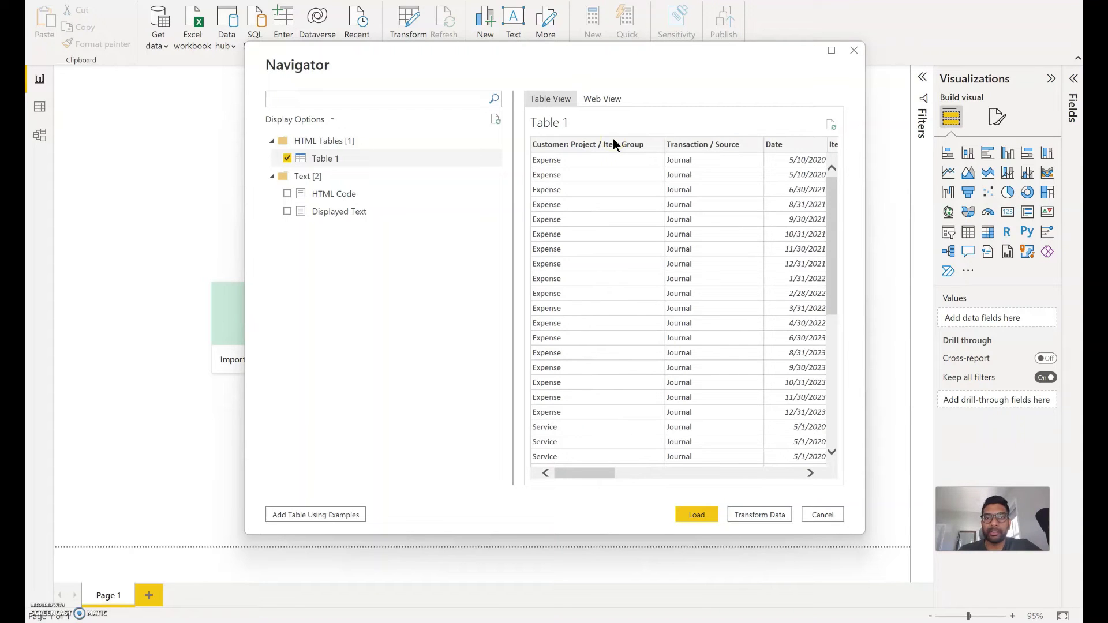
left_click(595, 474)
left_click_drag(594, 474, 572, 475)
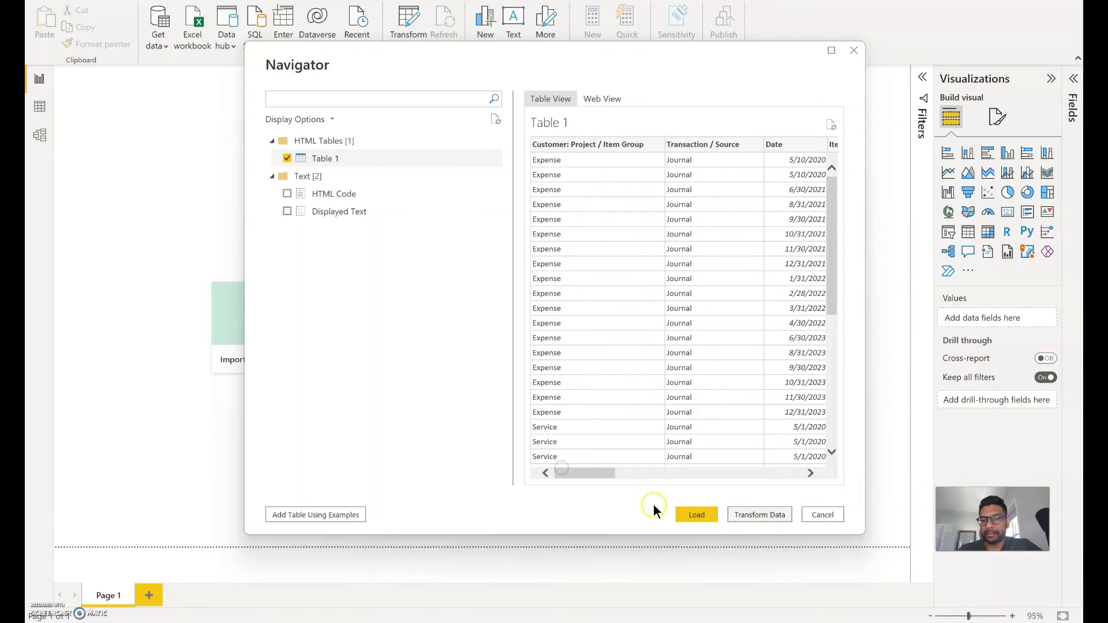
Load Table 1, then in a new blank Excel workbook start Data > Get Data > From Other Sources > From Web.
left_click(703, 515)
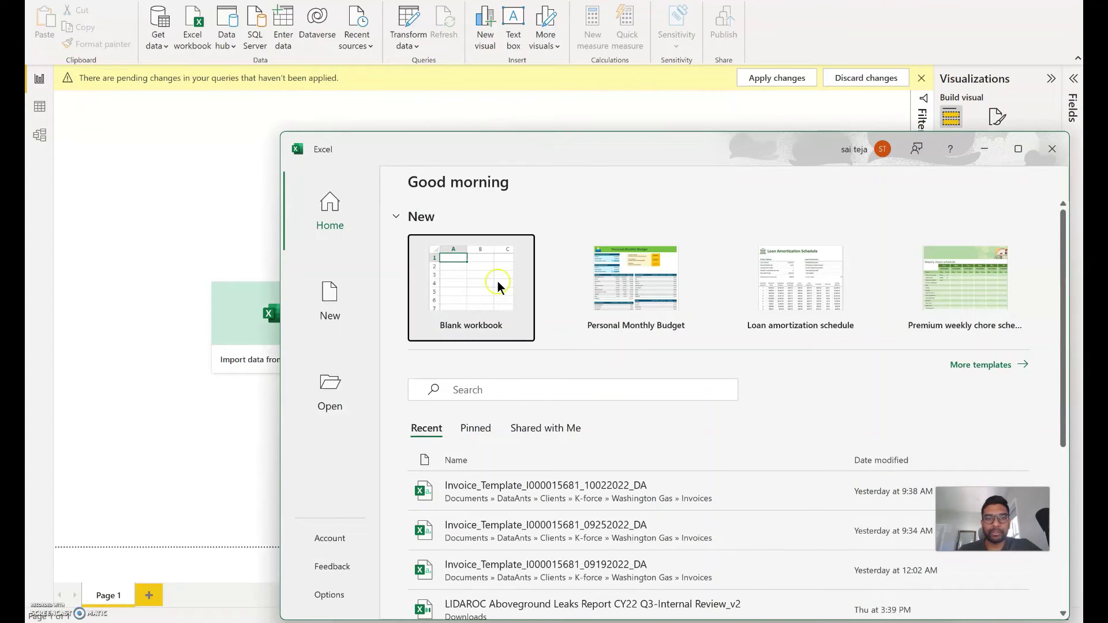
left_click(498, 283)
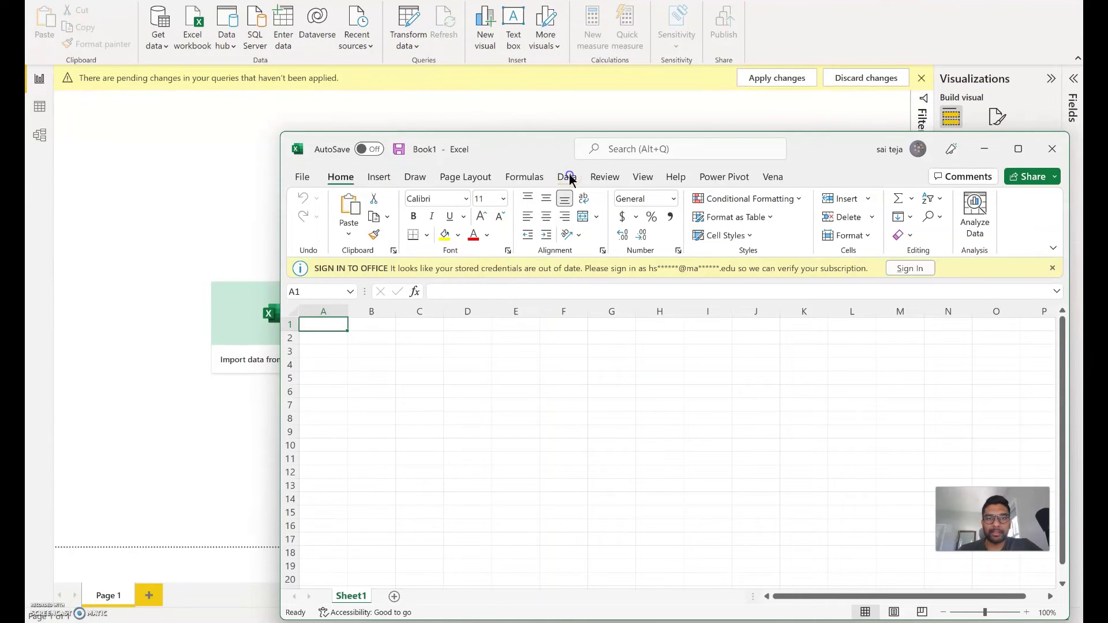
left_click(568, 176)
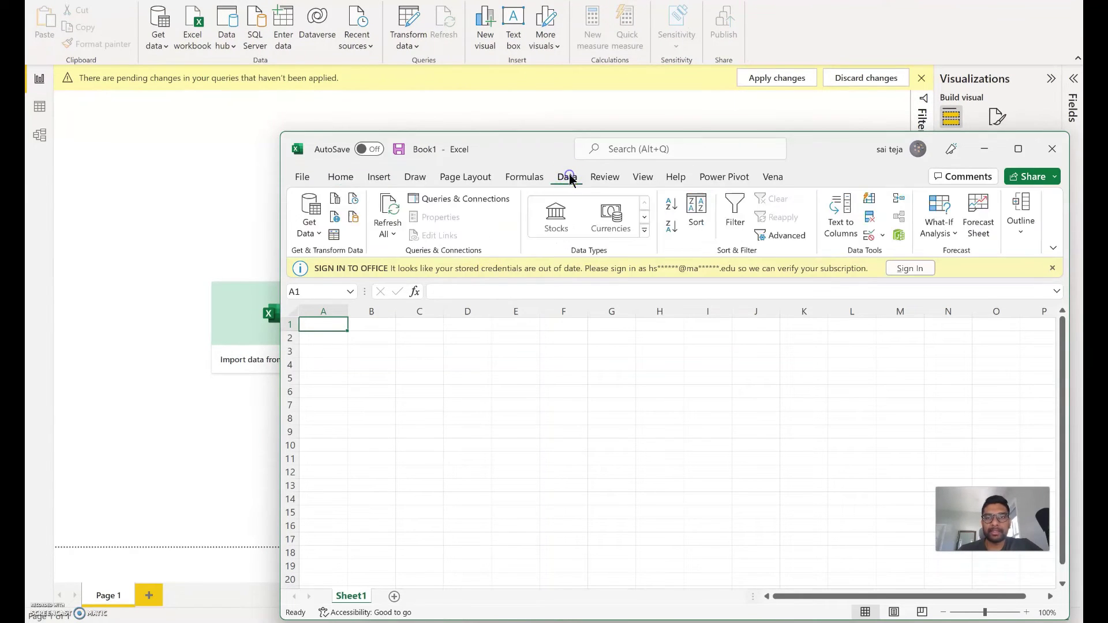
left_click(1054, 268)
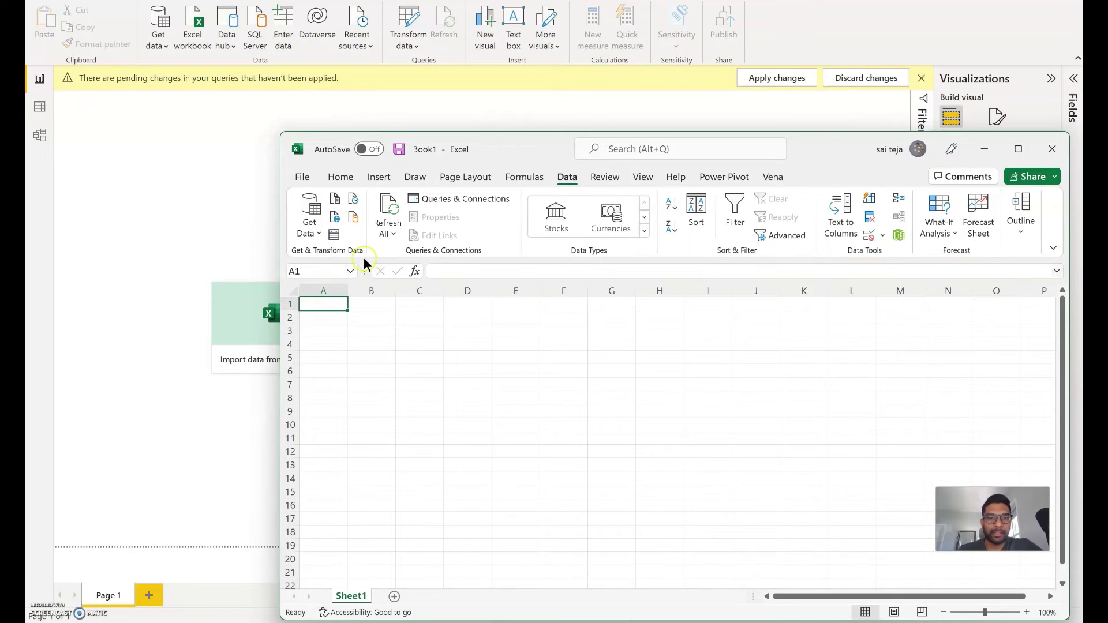
left_click(310, 229)
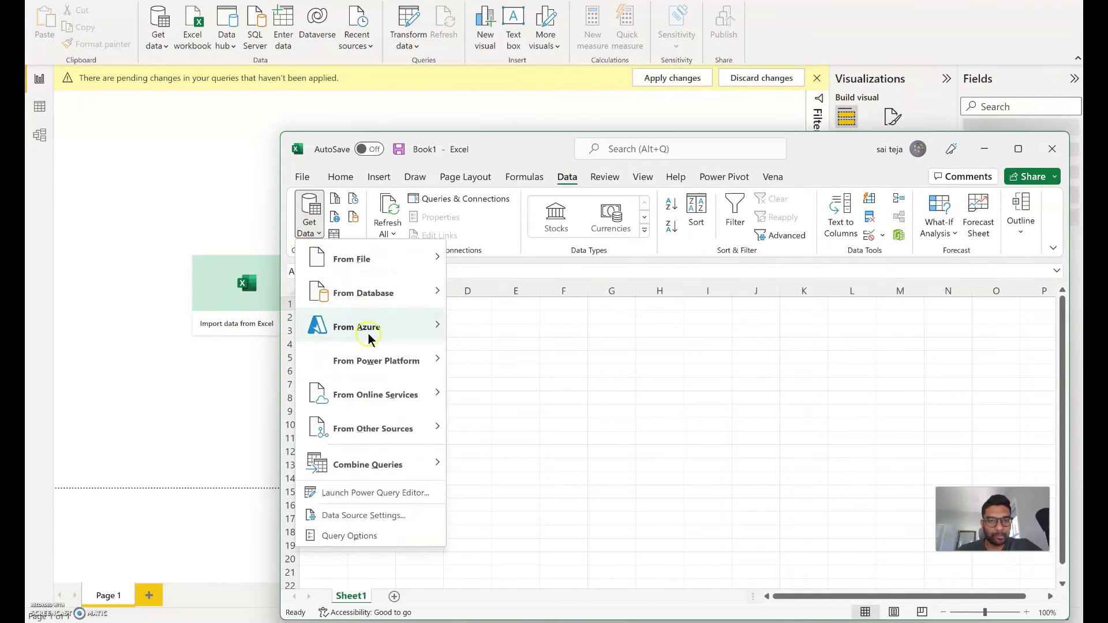
left_click(396, 429)
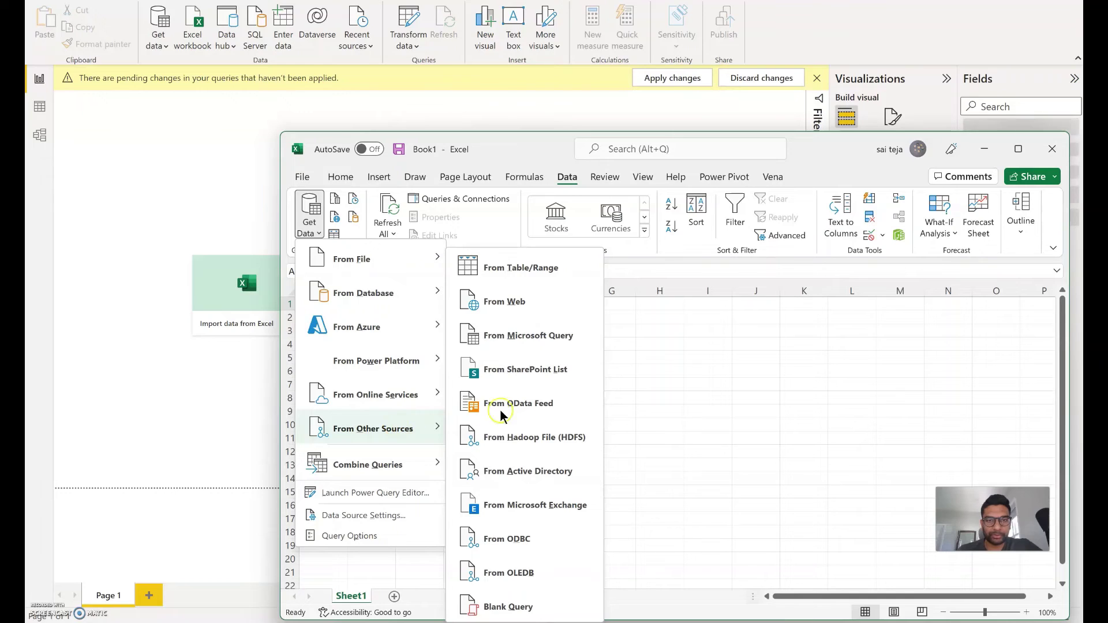
left_click(520, 303)
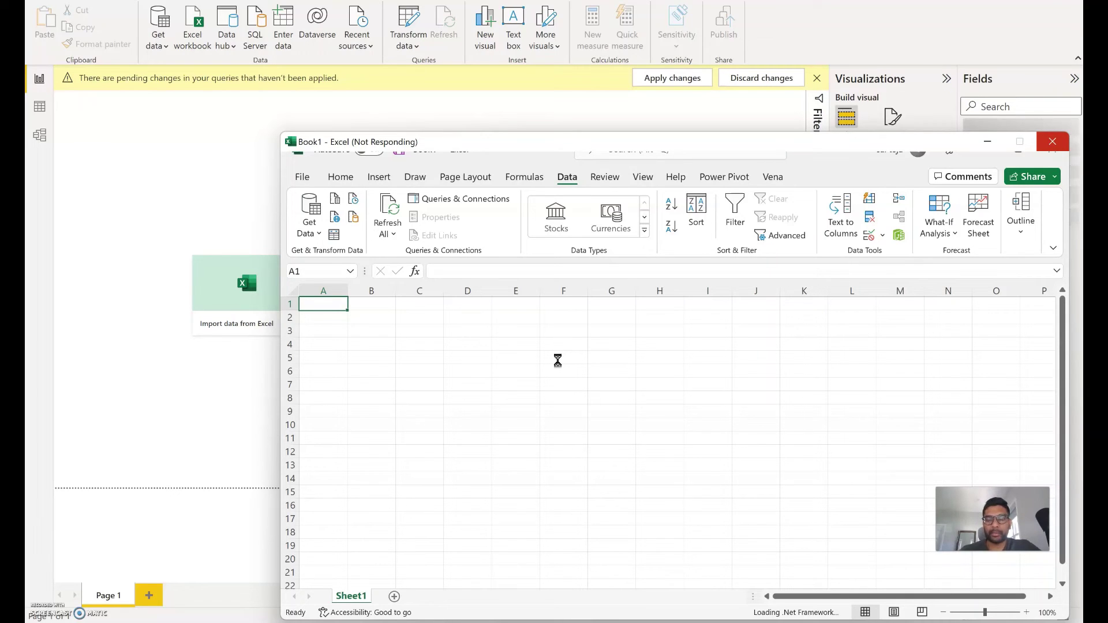
Close the not-responding blank Excel workbook to get back to Table 1 in Power BI.
left_click(202, 379)
left_click(437, 334)
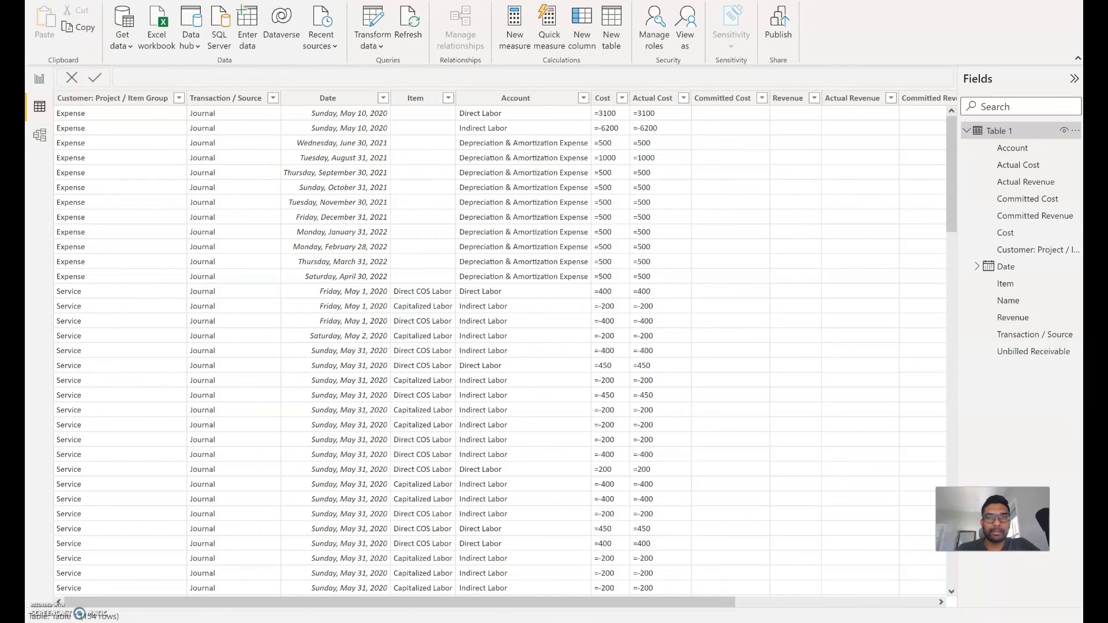
Reload Table 1's NetSuite journal rows from the web query using Home Refresh.
left_click(410, 26)
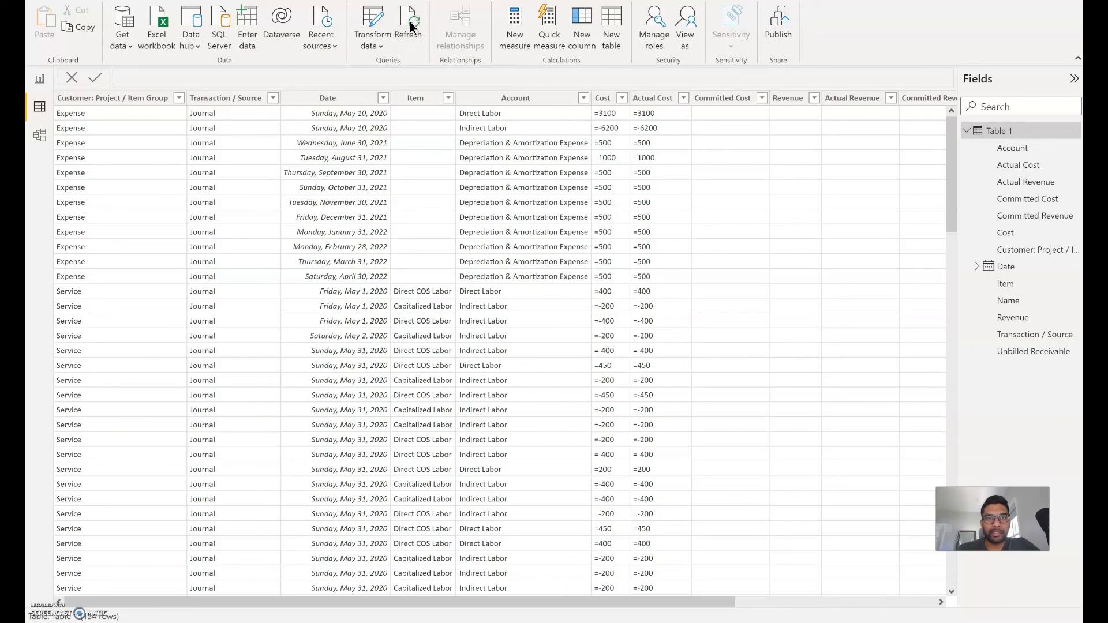